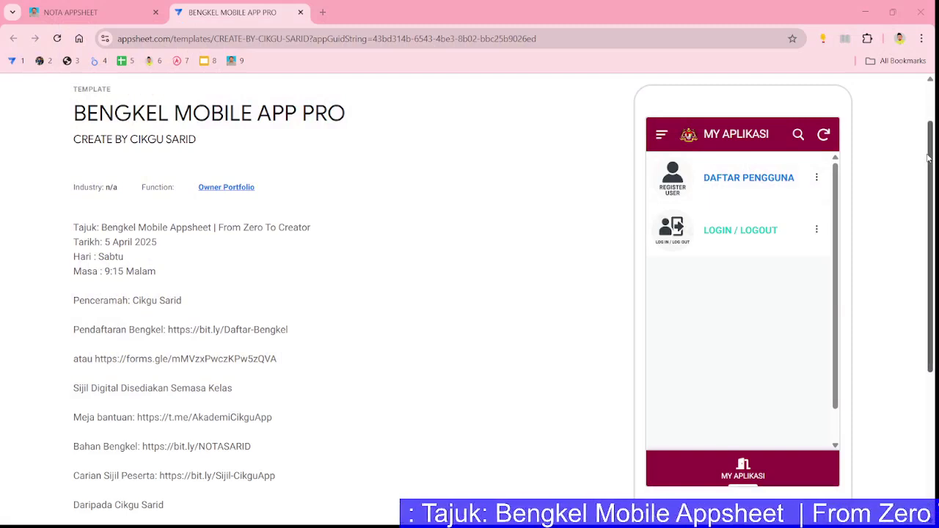
Log in to the preview app with the admin user's log ID and look through the admin menu
scroll(807, 176, up, 1)
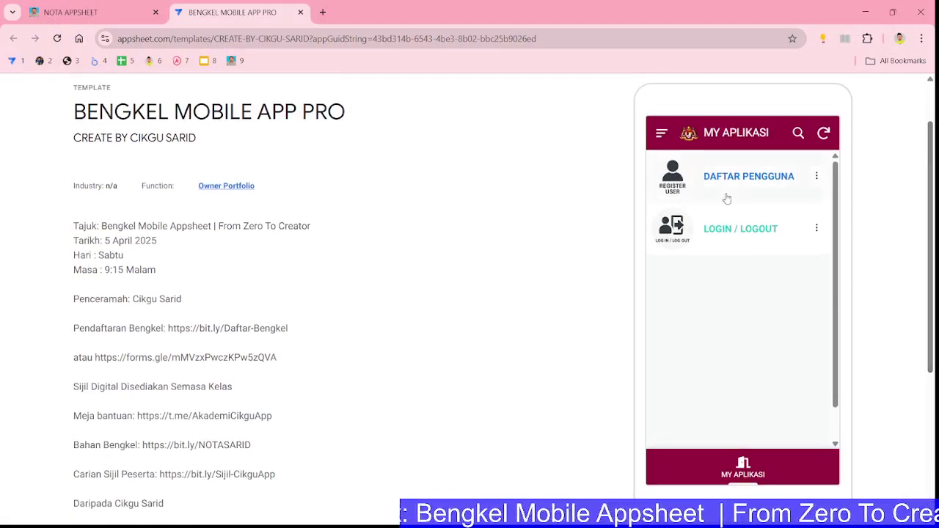
click(732, 227)
click(722, 206)
text(x1)
click(711, 247)
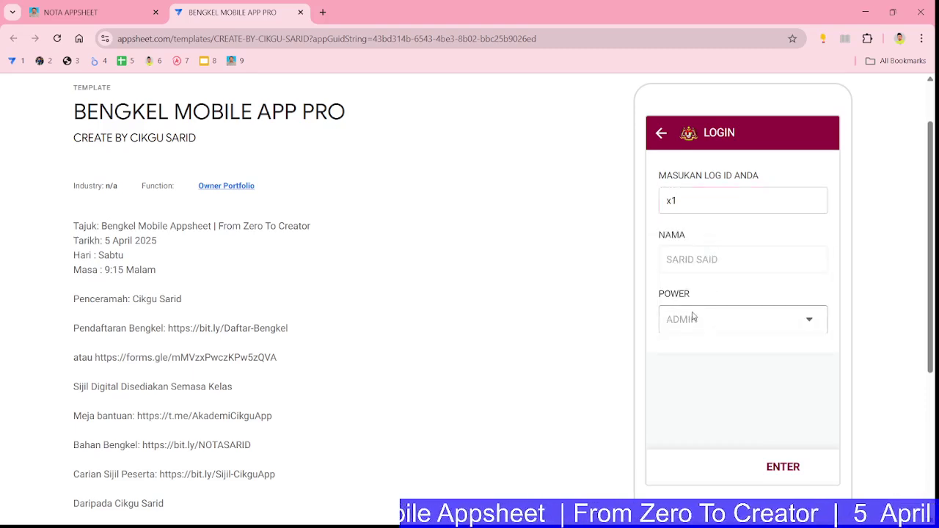
click(787, 466)
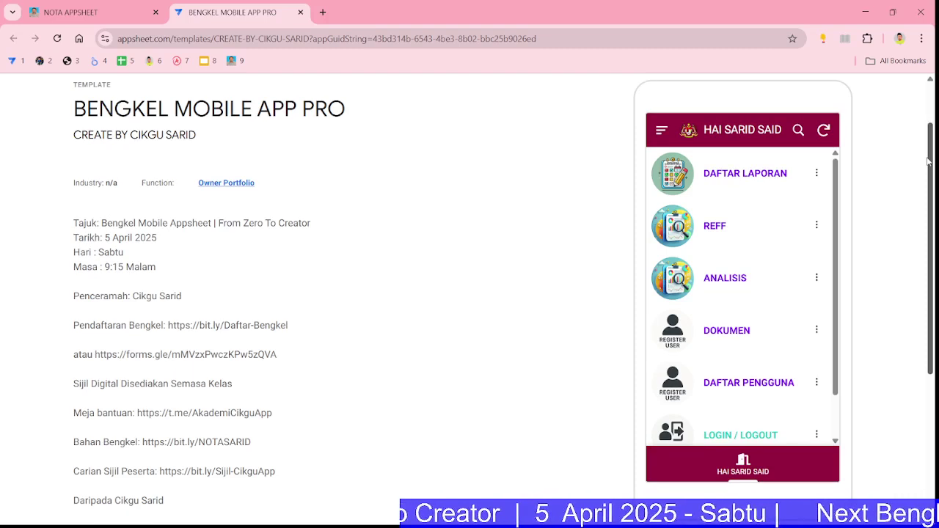
scroll(835, 218, down, 2)
scroll(831, 287, up, 2)
scroll(827, 318, down, 2)
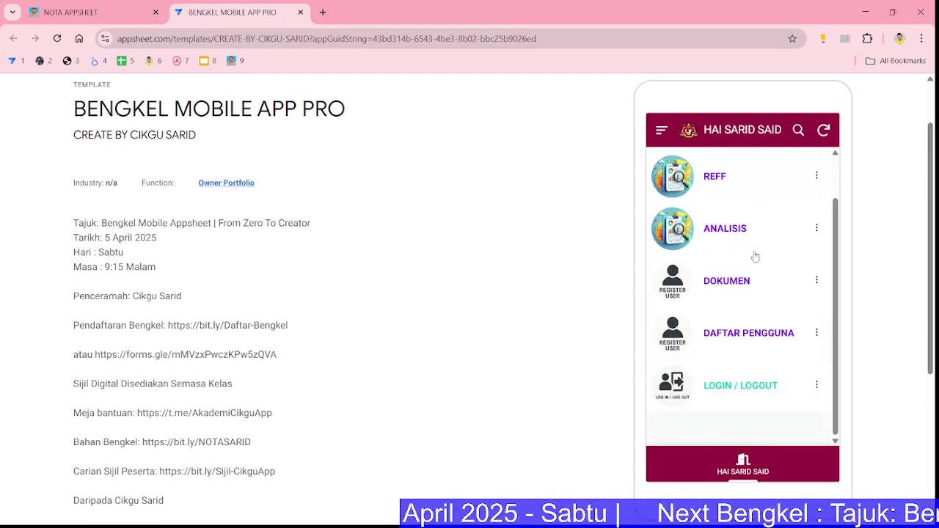
Switch the preview app's login to the regular user's log ID and view that user's menu
click(728, 385)
click(720, 201)
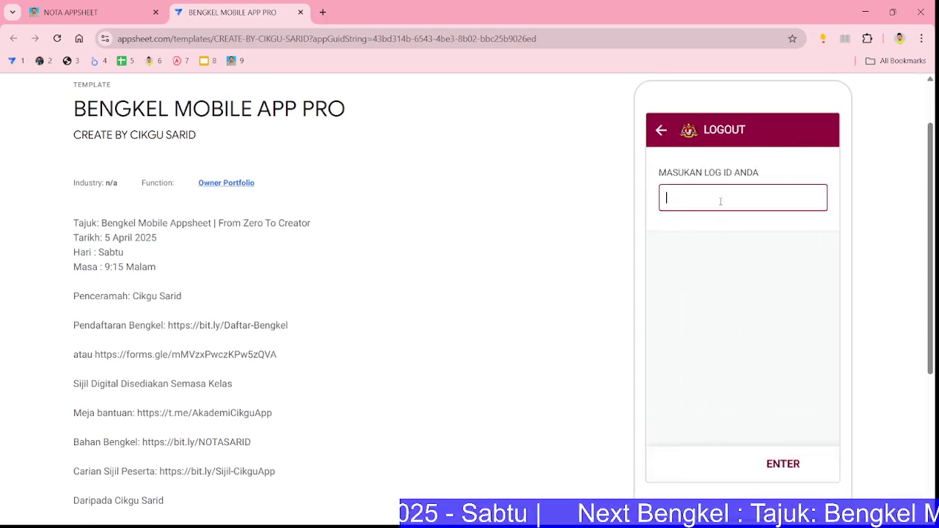
text(ah)
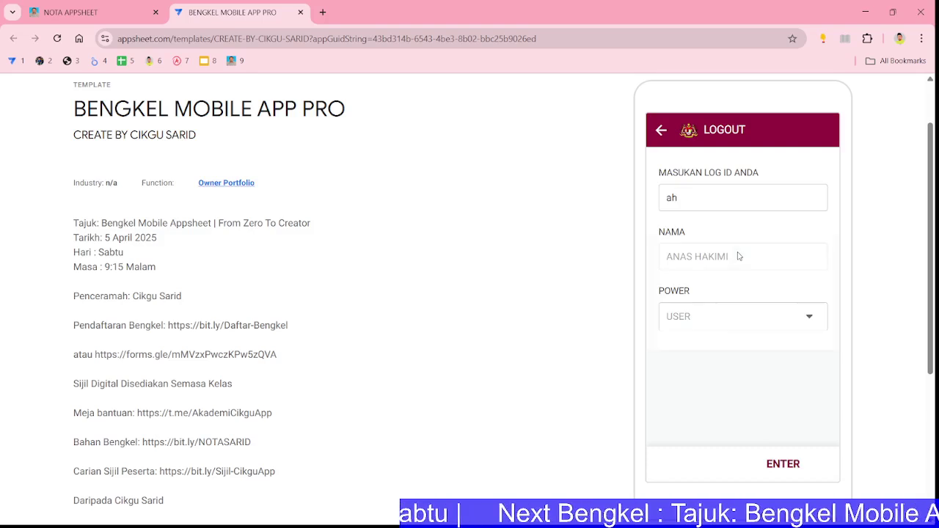
click(785, 466)
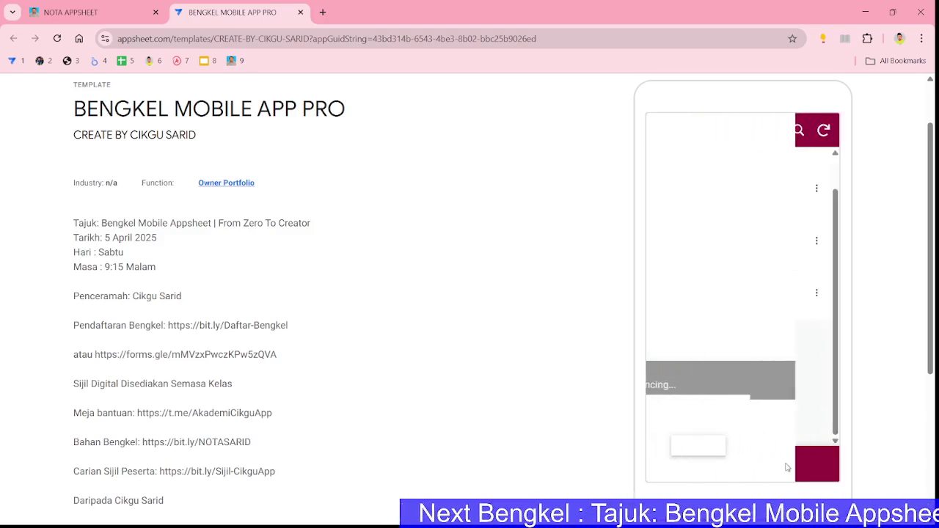
scroll(832, 293, up, 2)
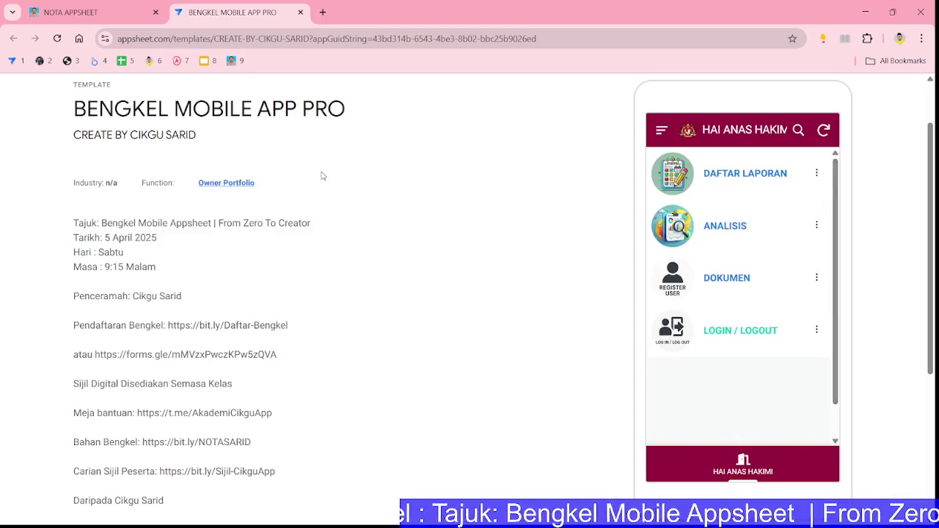
Open Google Drive in a new browser tab, create a blank Google Sheets spreadsheet, and close the Drive tab
click(323, 12)
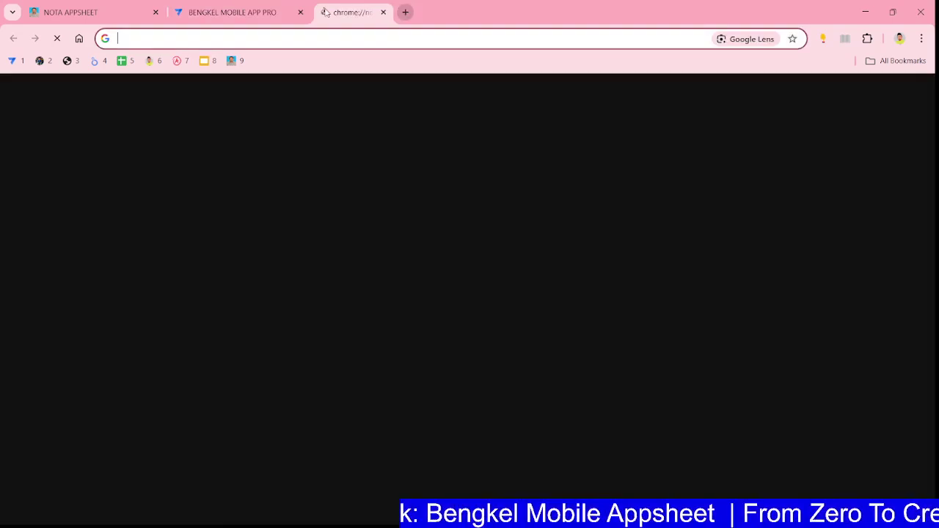
scroll(504, 250, down, 2)
scroll(477, 421, down, 3)
click(468, 361)
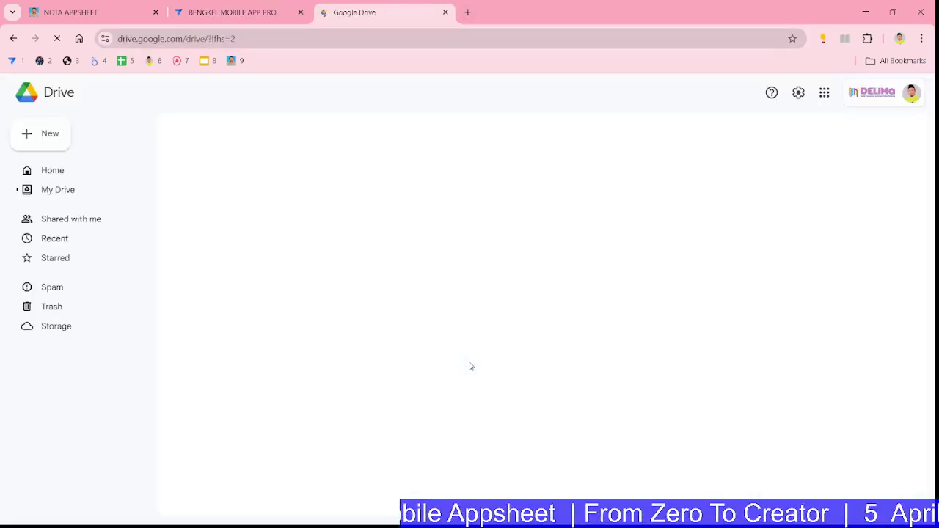
click(51, 136)
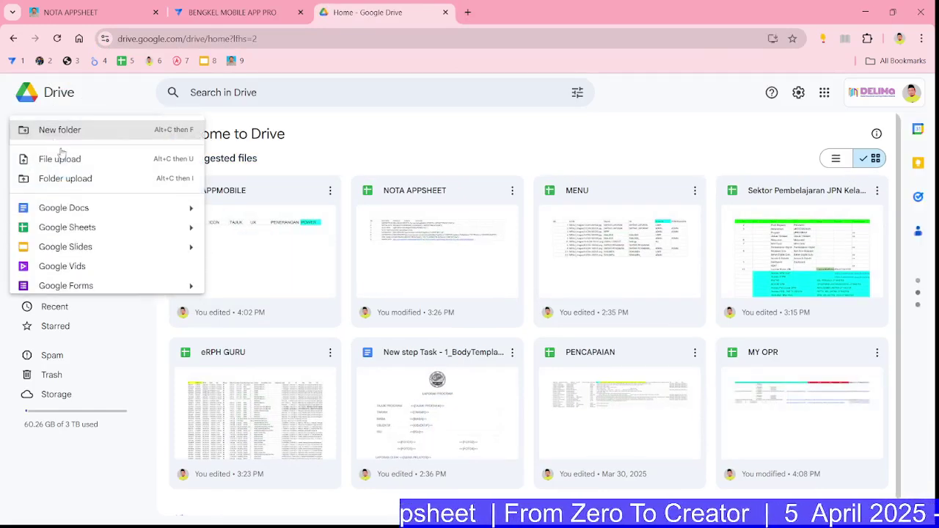
click(74, 227)
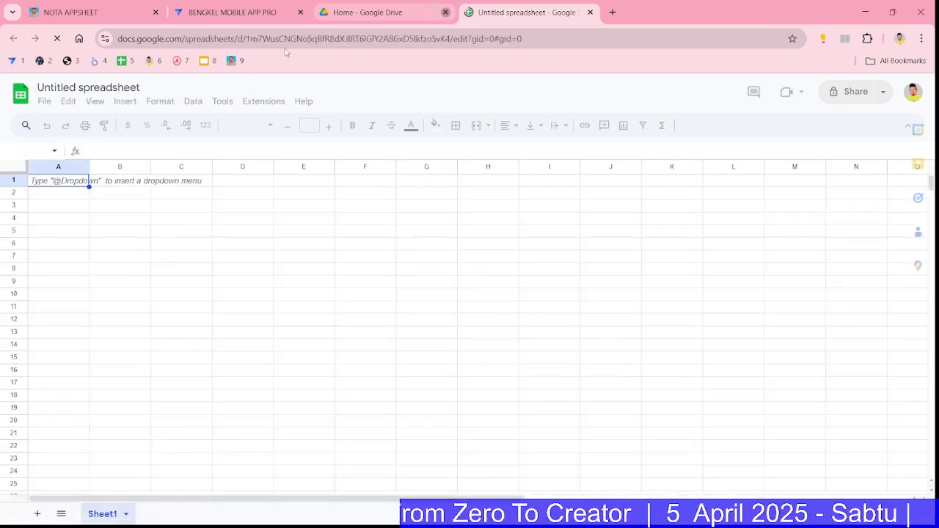
click(446, 12)
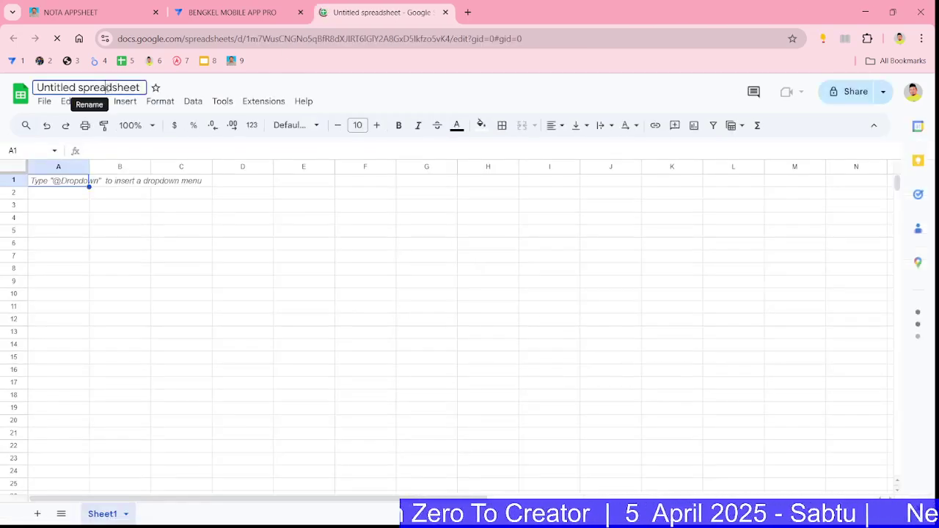
Name the new spreadsheet APPS_MOBILE and dismiss the Tables suggestions
click(108, 88)
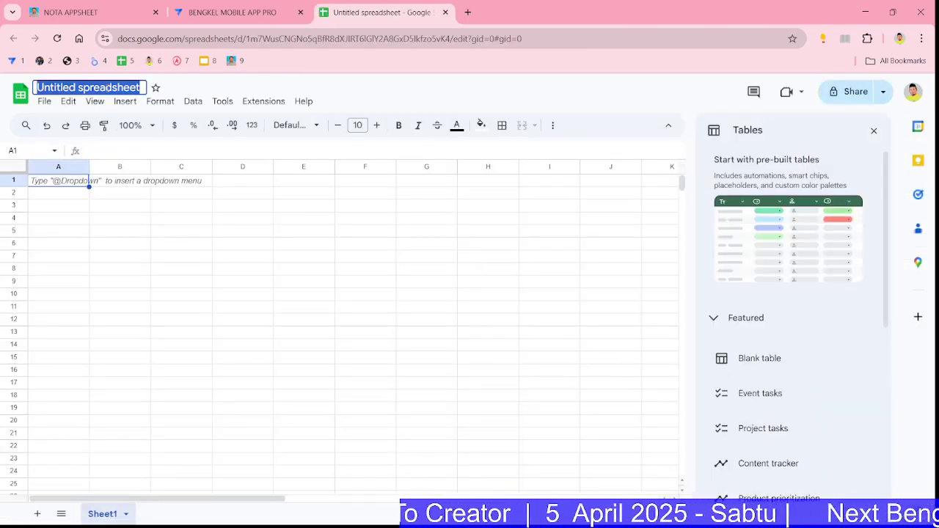
text(APP)
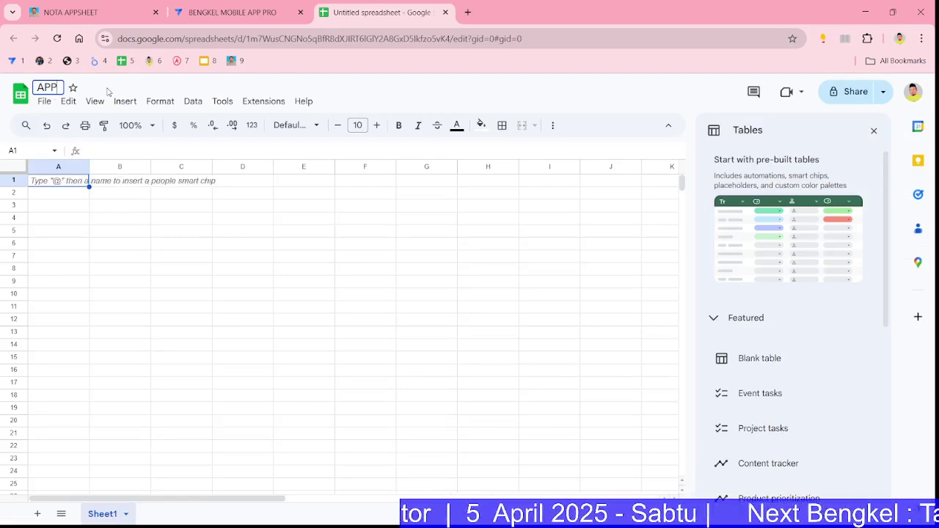
text(S_MOBILE)
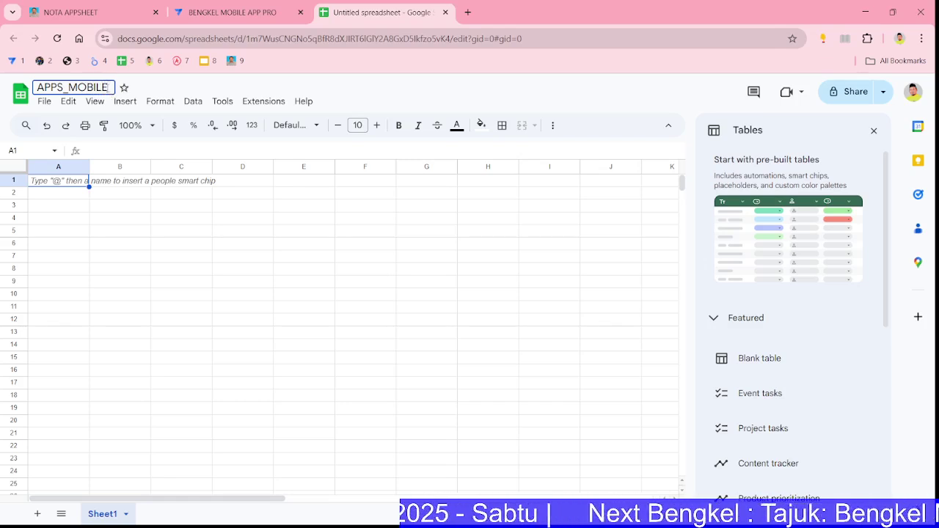
click(143, 185)
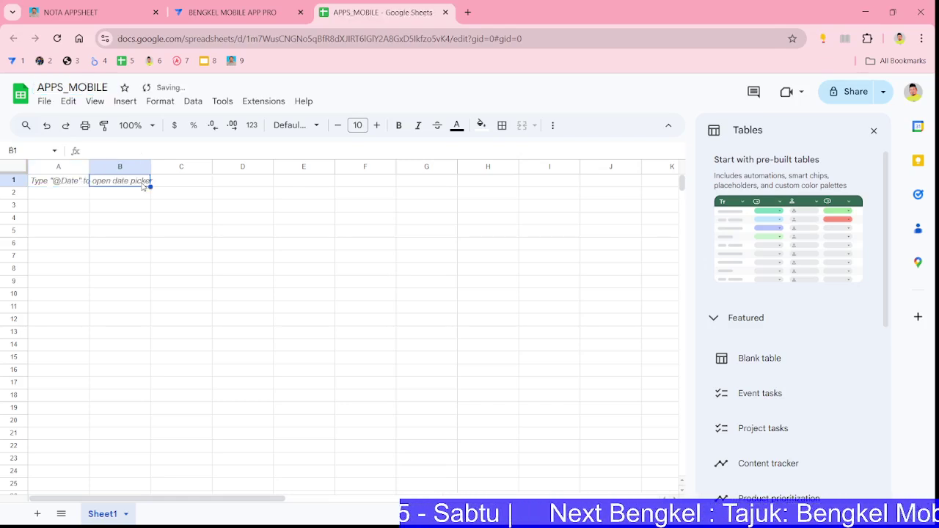
click(873, 130)
Rename the spreadsheet's first sheet as MENU
click(921, 38)
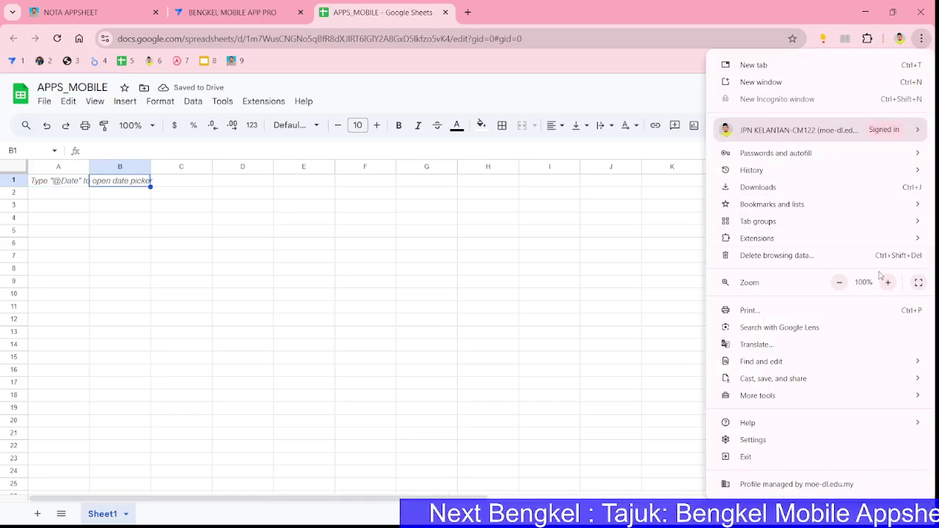
click(888, 283)
click(888, 283)
click(273, 324)
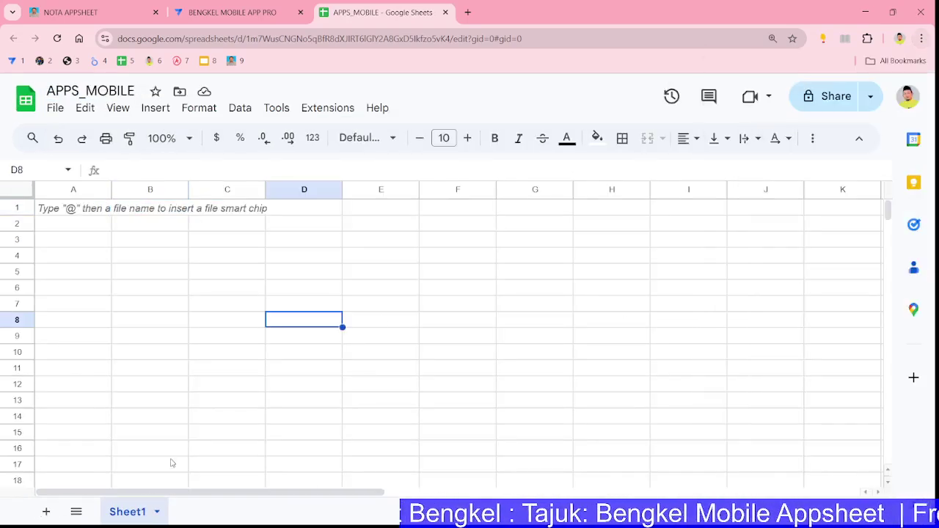
double_click(133, 515)
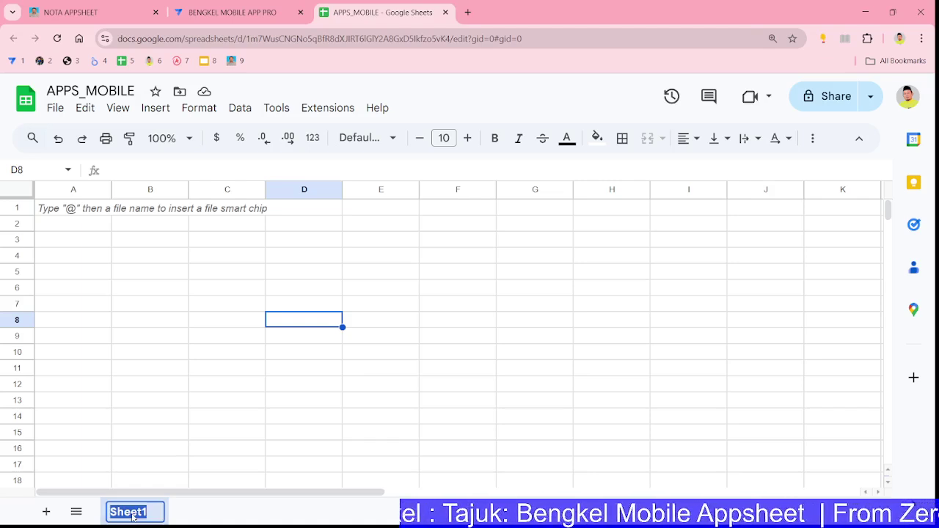
text(MENU)
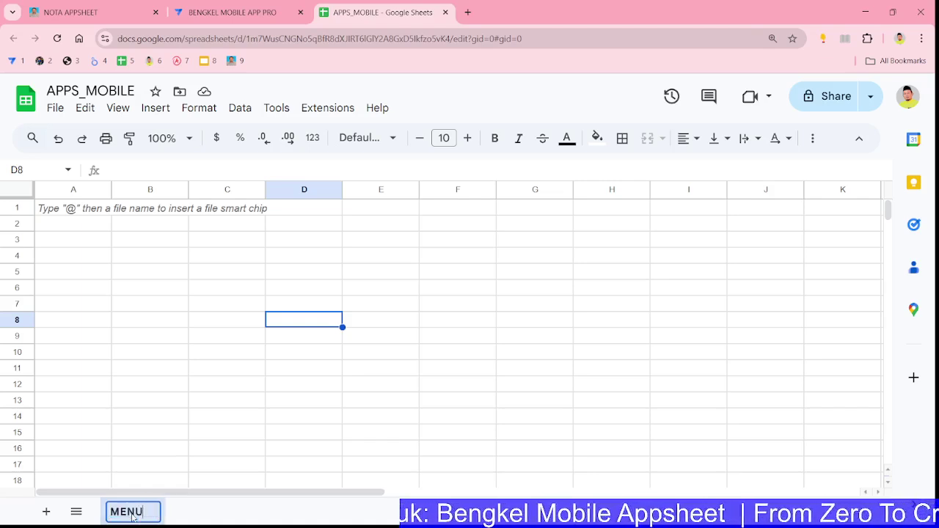
click(161, 390)
Enter the headers BIL, ICON, TAJUK, UX and LEVEL in cells A1 to E1 of the MENU sheet
click(79, 212)
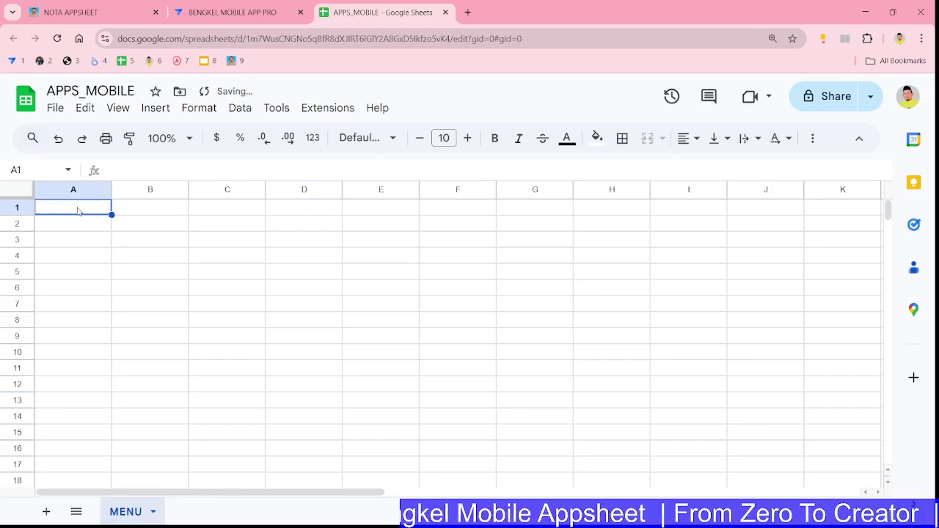
text(BIL)
click(152, 213)
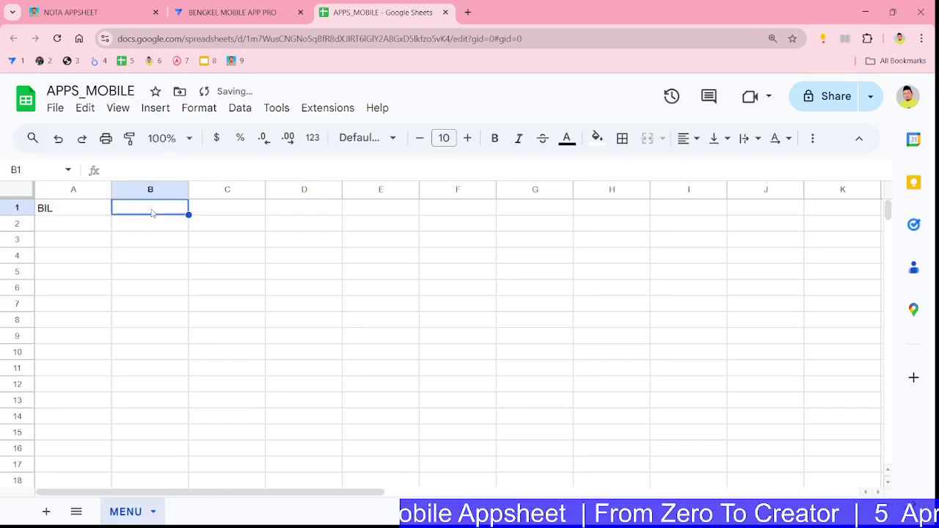
text(ICON)
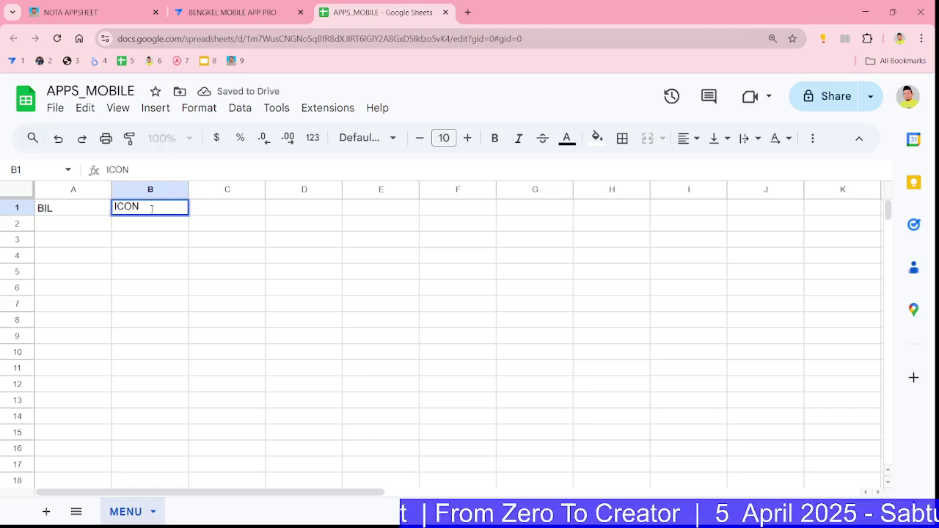
click(243, 212)
text(TAJUK)
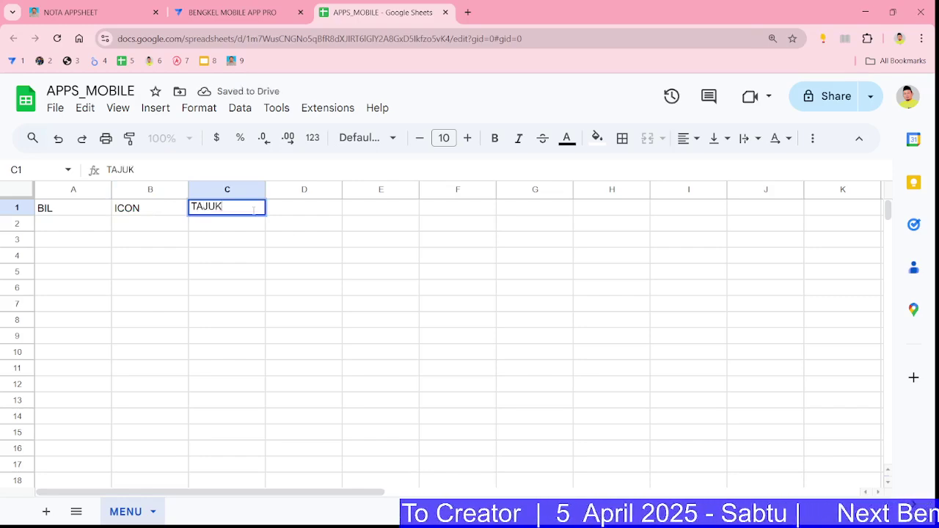
click(310, 212)
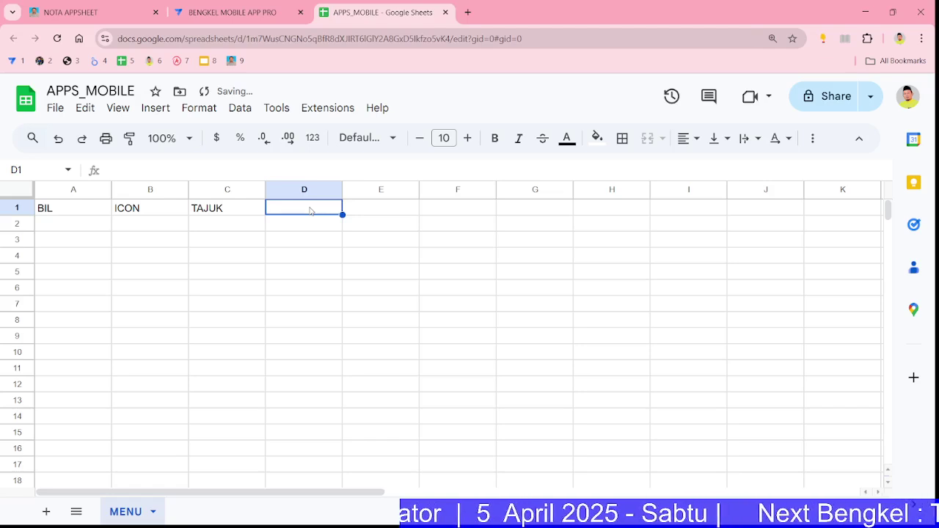
text(UX)
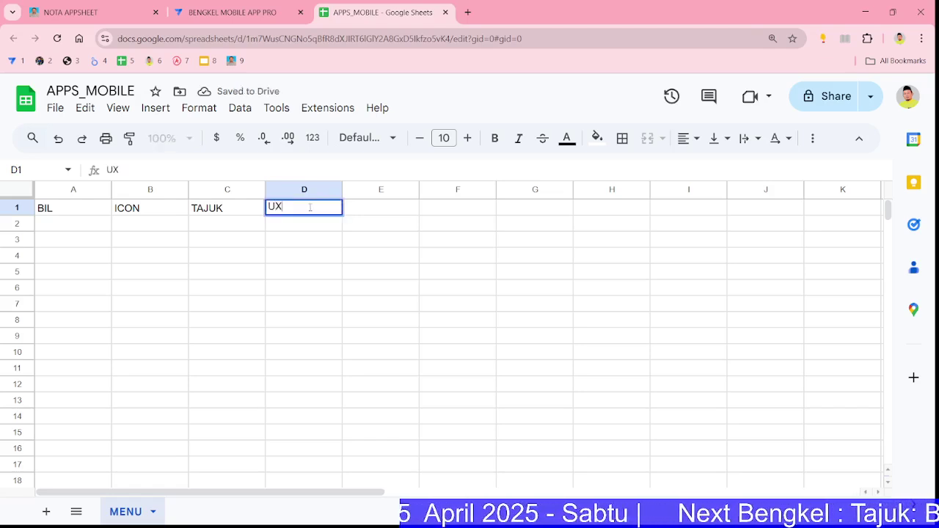
key(Tab)
text(L)
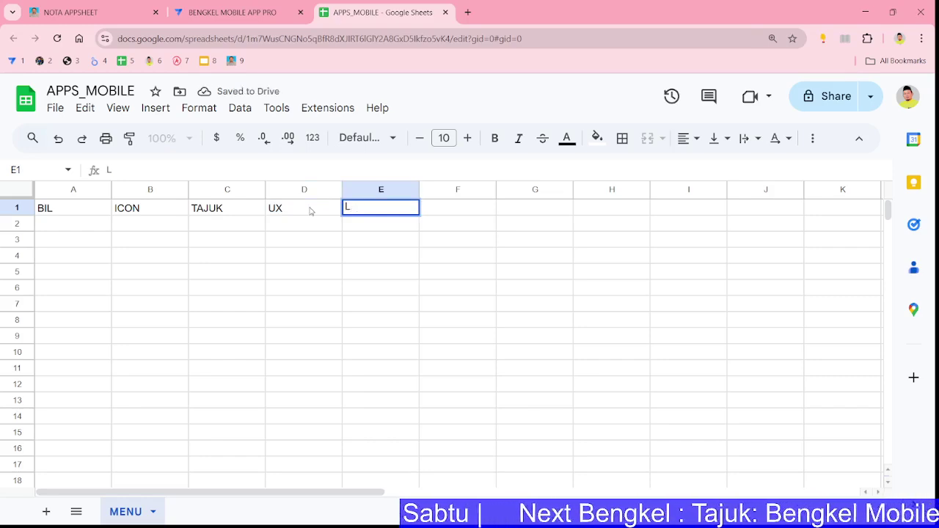
text(EVEL)
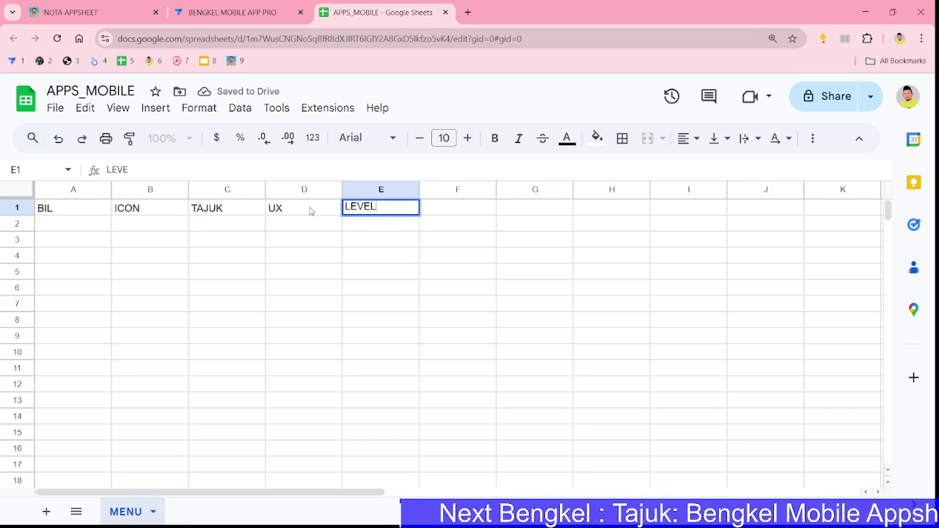
key(Tab)
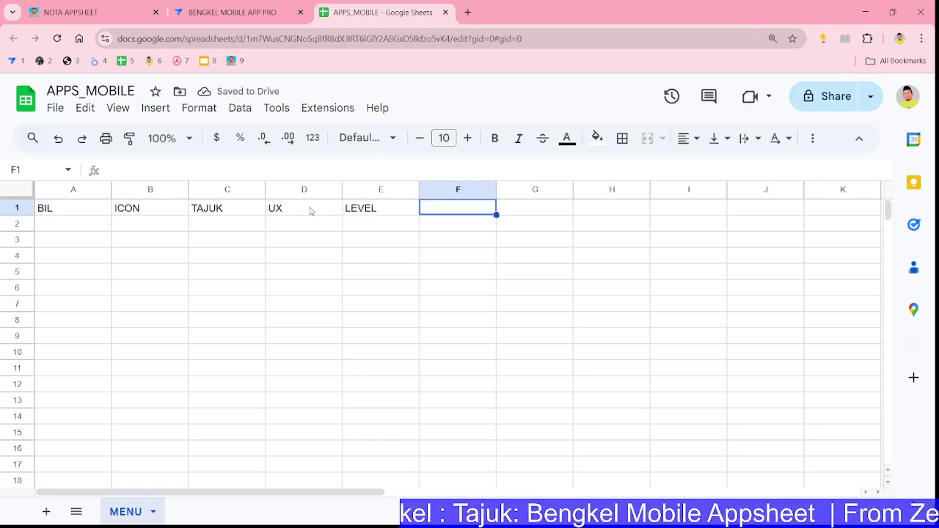
Fill the LEVEL header cell E1 with cyan
click(359, 211)
click(597, 138)
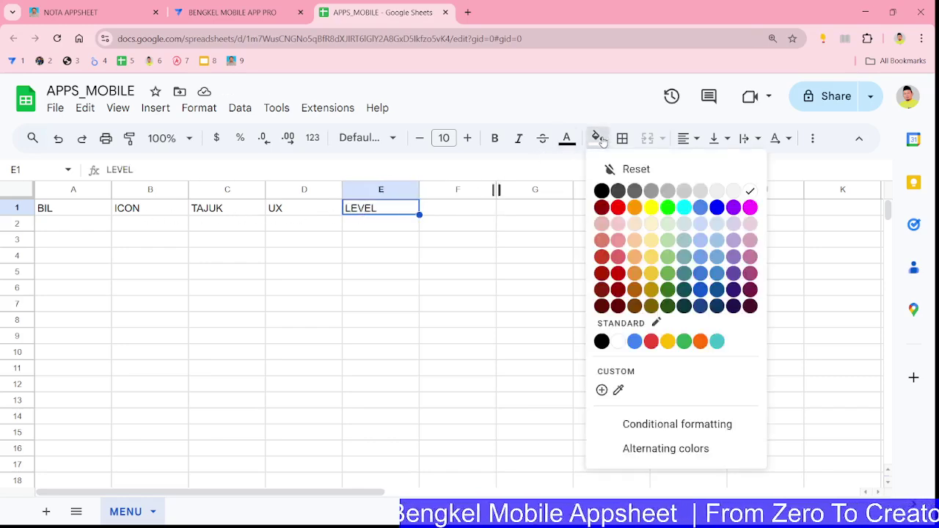
click(685, 207)
click(540, 277)
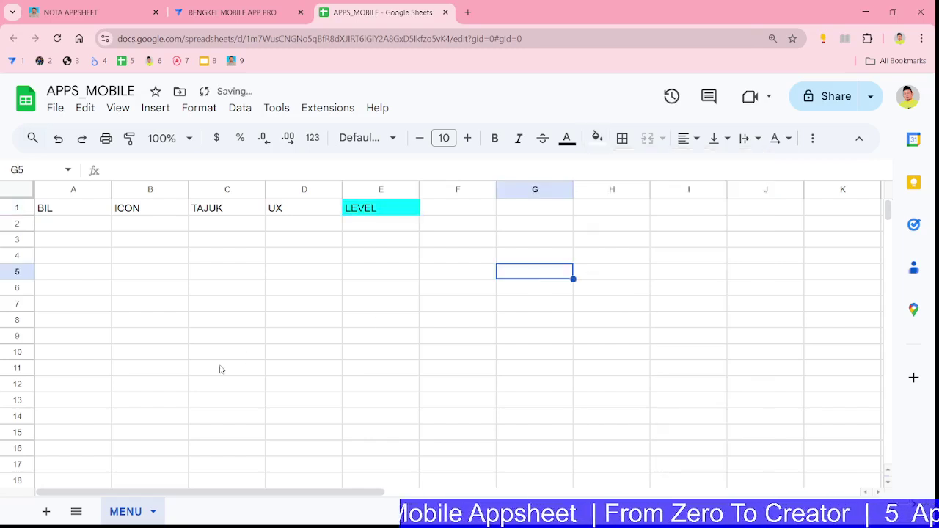
Add a second sheet named USER and select its cell A1
click(46, 512)
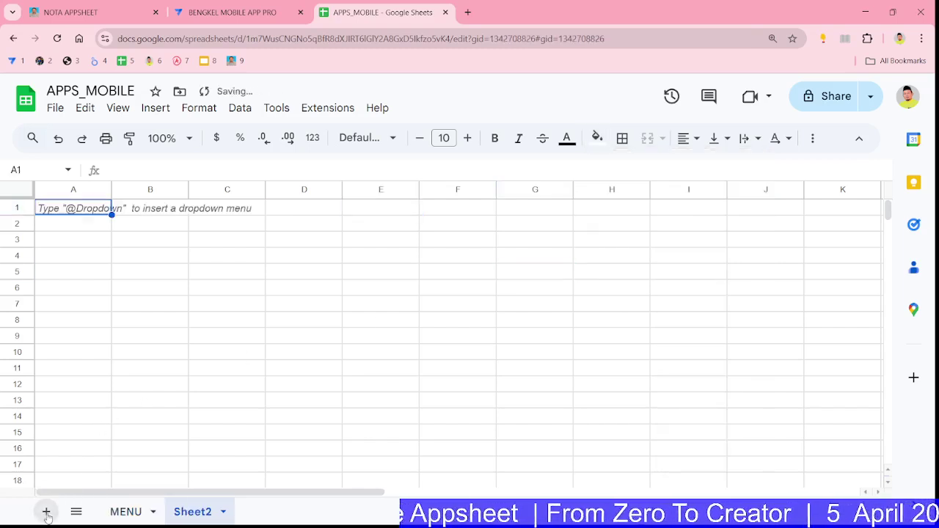
double_click(190, 516)
text(USER)
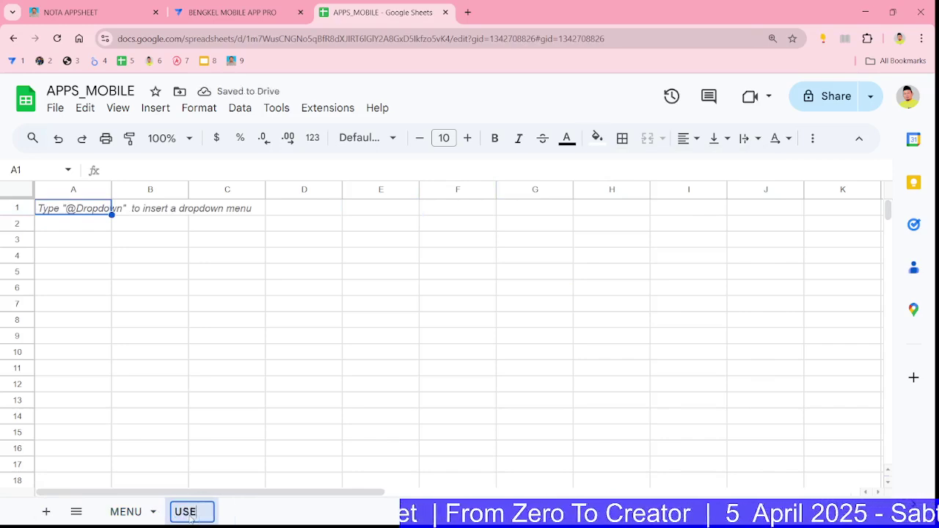
click(182, 357)
click(73, 209)
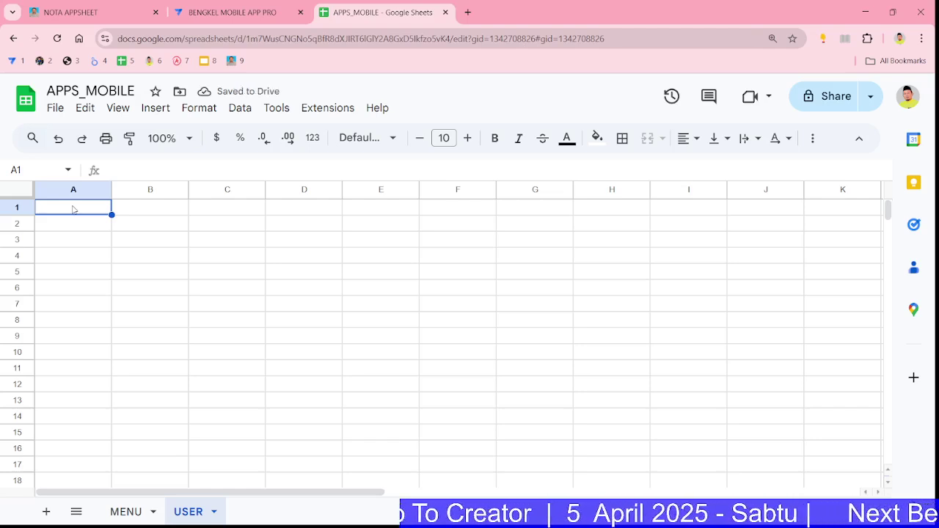
Enter the headers ID and NAMA PENGGUNA in cells A1 and B1 of the USER sheet and fit column B to its text
double_click(72, 208)
text(ID)
click(137, 214)
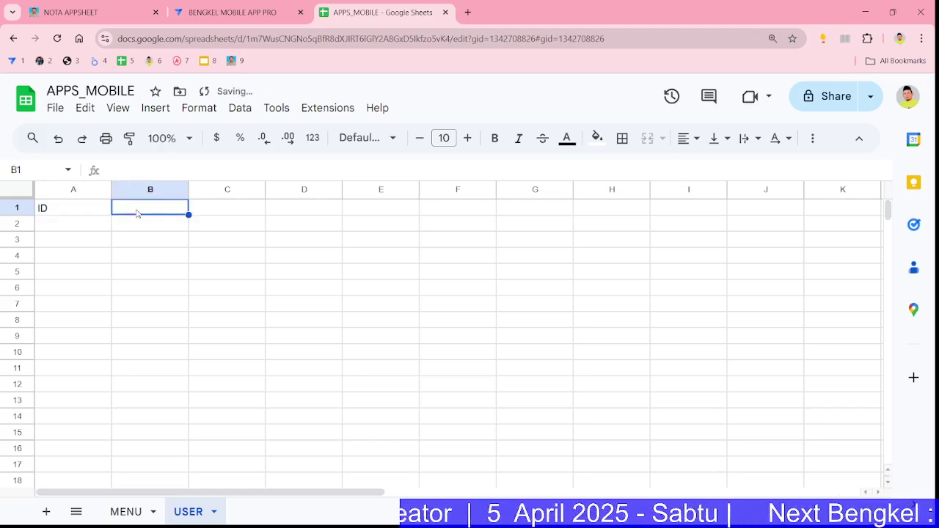
text(NAMA)
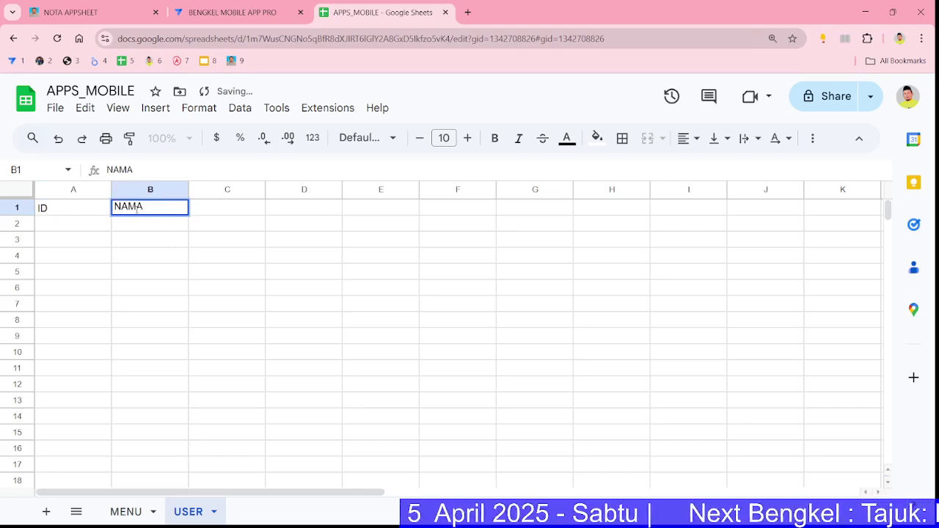
text( PENGGUNA)
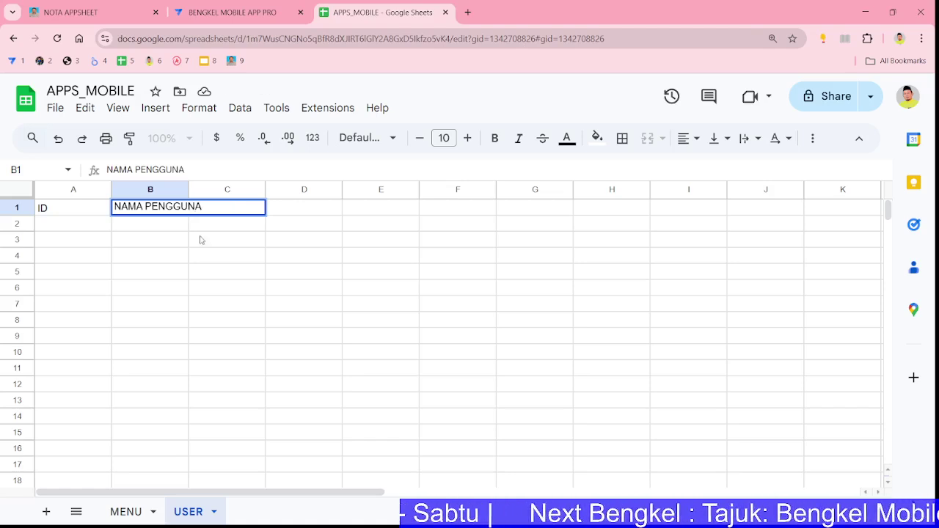
click(205, 233)
double_click(189, 190)
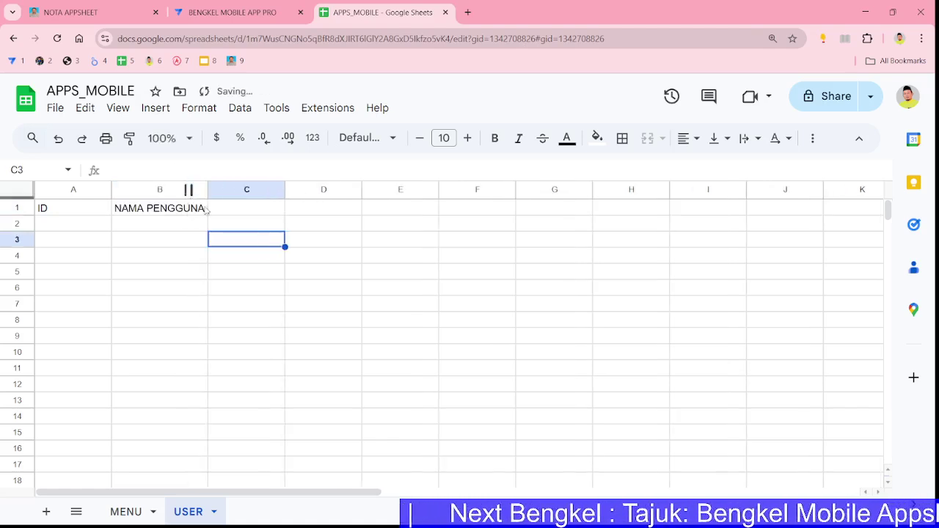
Enter the headers ID PENGGUNA, LEVEL and FOTO in cells C1 to E1 of the USER sheet
click(205, 214)
click(245, 214)
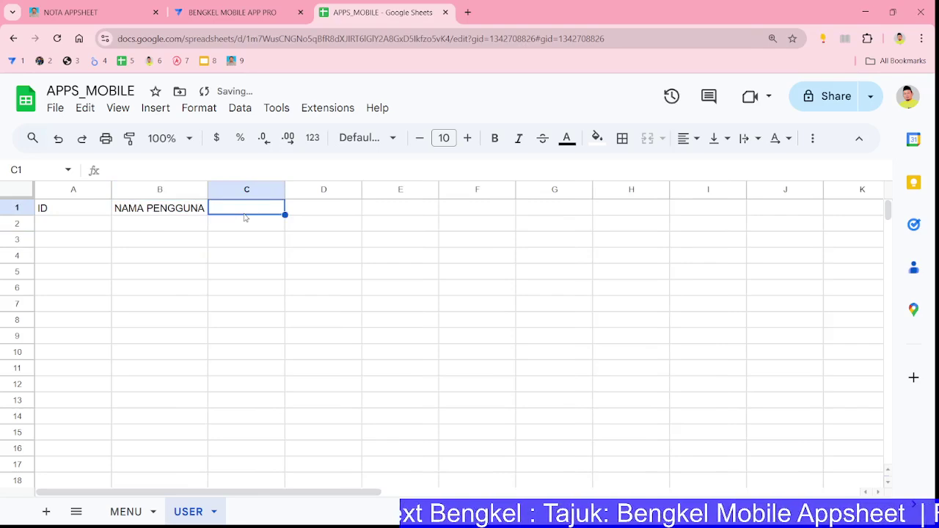
text(ID PENGGUNA)
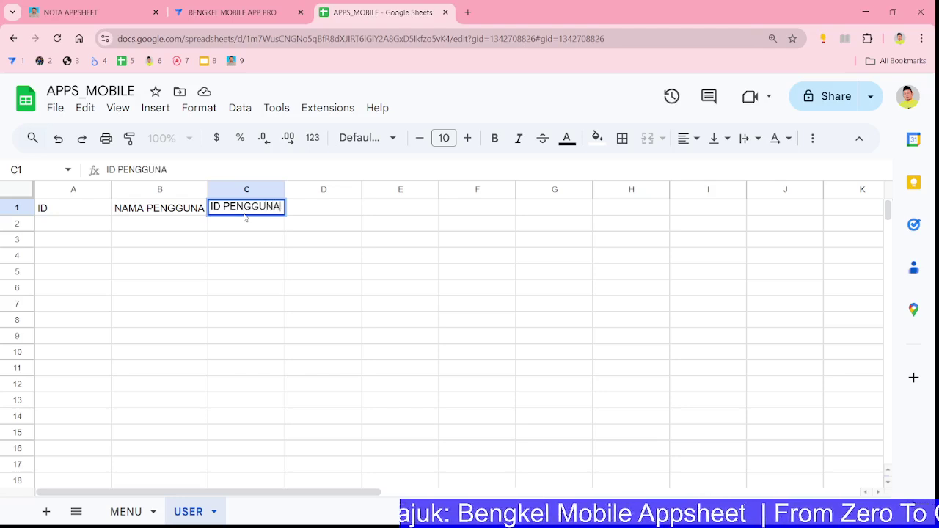
click(269, 256)
click(319, 213)
text(LEVEL)
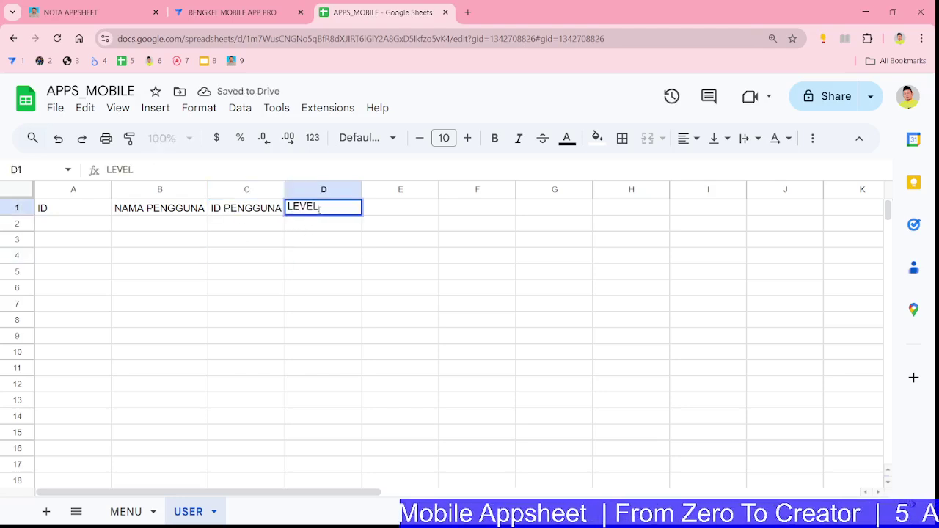
click(330, 245)
click(389, 213)
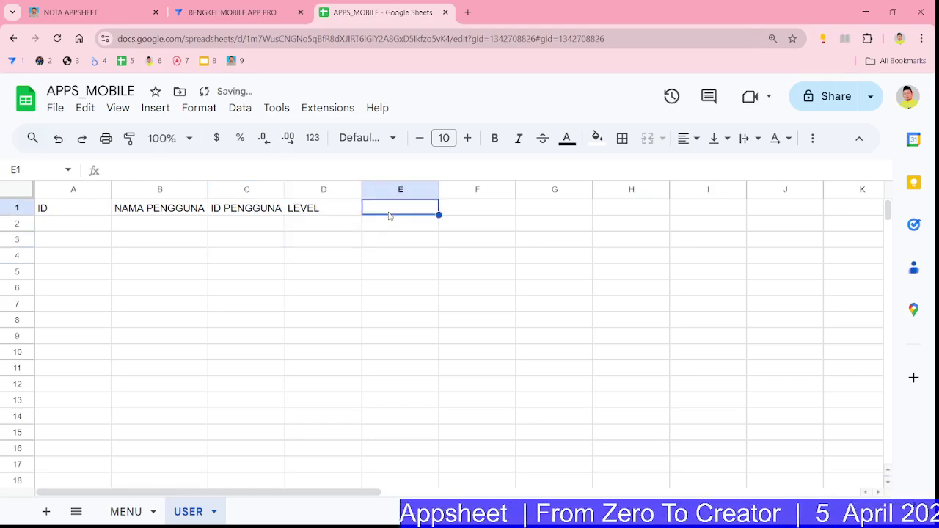
text(I)
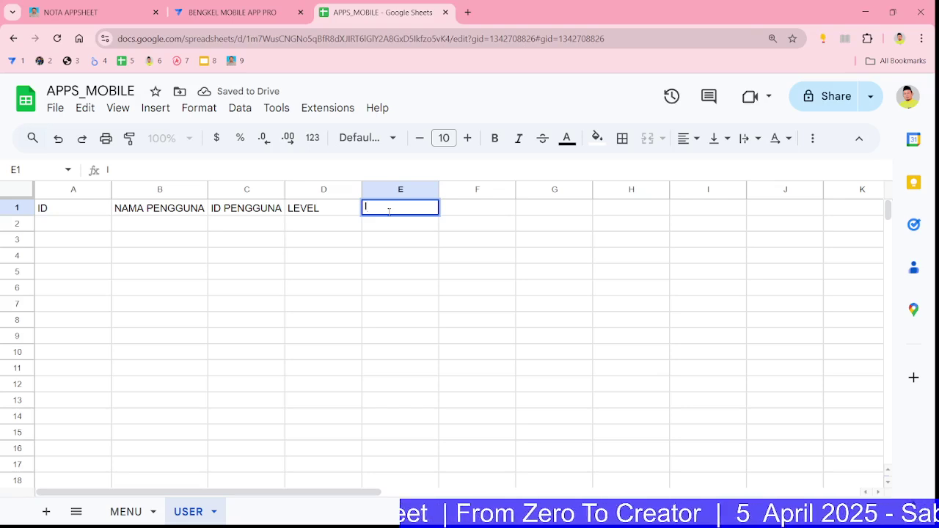
text(FOTO)
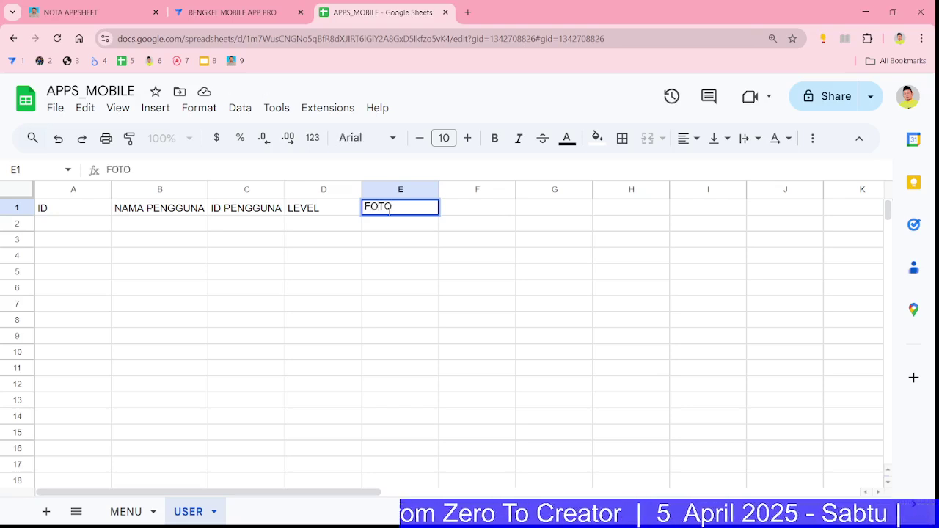
click(402, 257)
Fill the LEVEL header cell D1 of the USER sheet with cyan
click(320, 213)
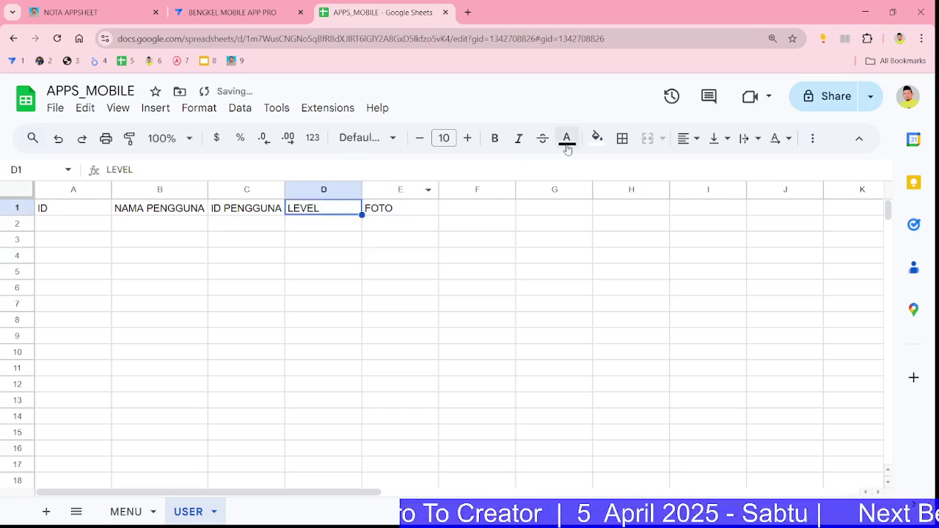
click(597, 138)
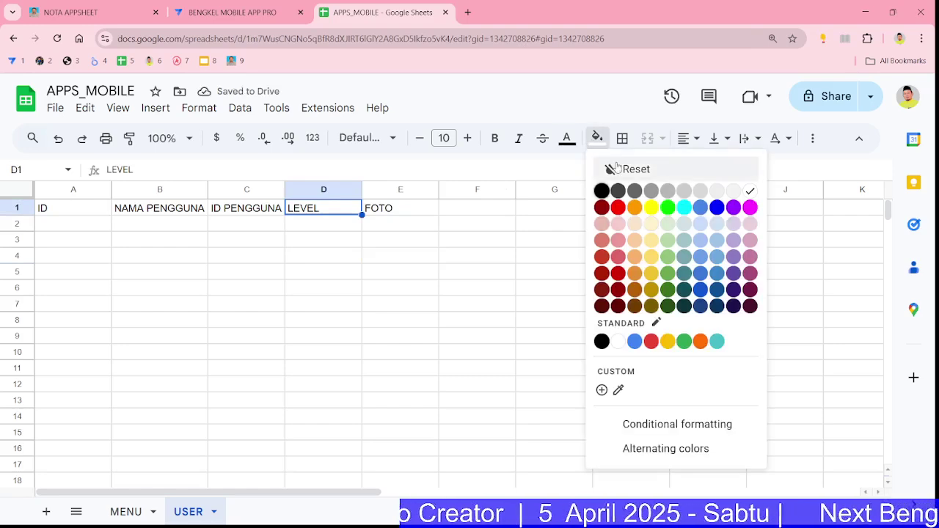
click(684, 210)
Fill the NAMA PENGGUNA and ID PENGGUNA header cells B1 to C1 with yellow
drag(197, 214, 230, 212)
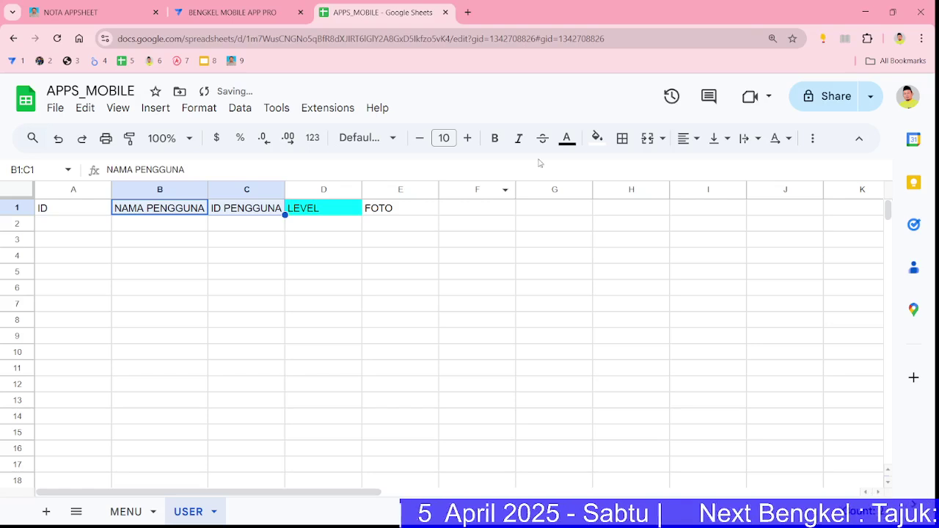
click(597, 138)
click(650, 207)
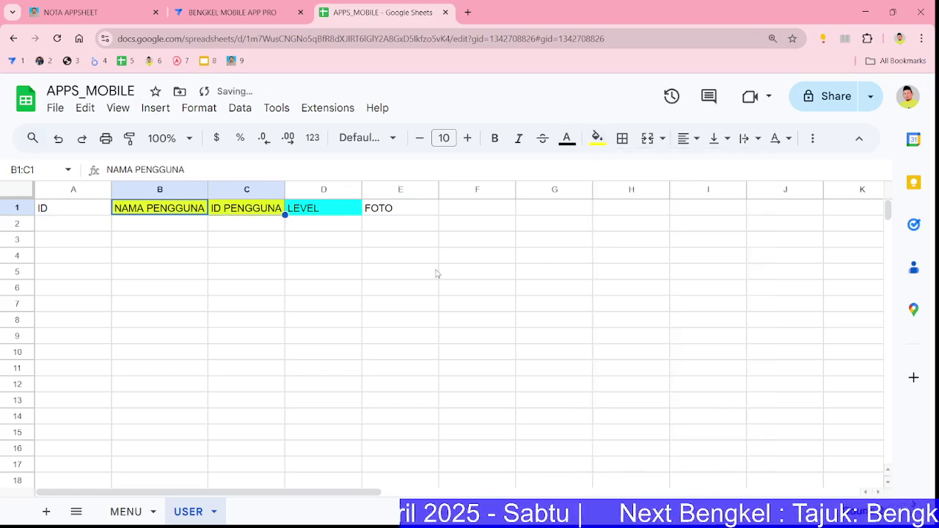
click(411, 273)
Fill the header cells A1 to D1 of the MENU sheet, BIL through UX, with light orange
click(128, 511)
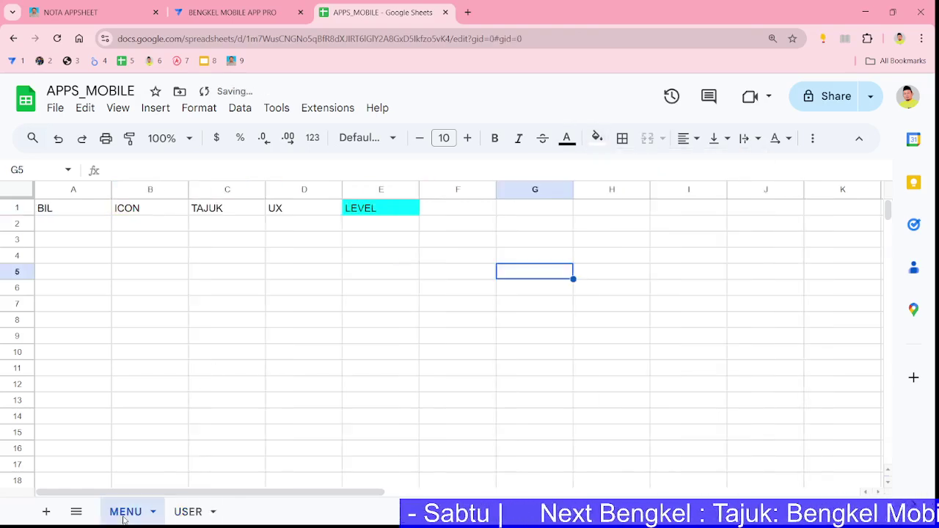
click(317, 341)
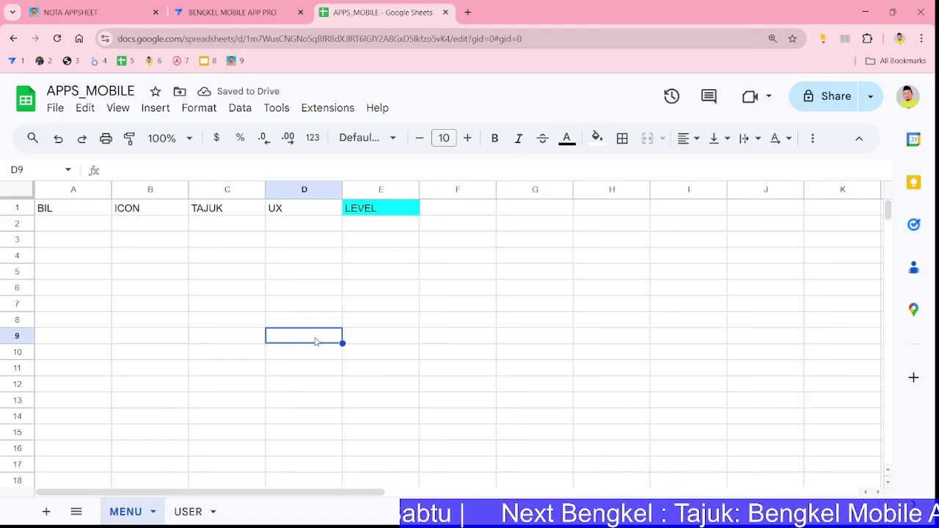
click(162, 215)
click(405, 239)
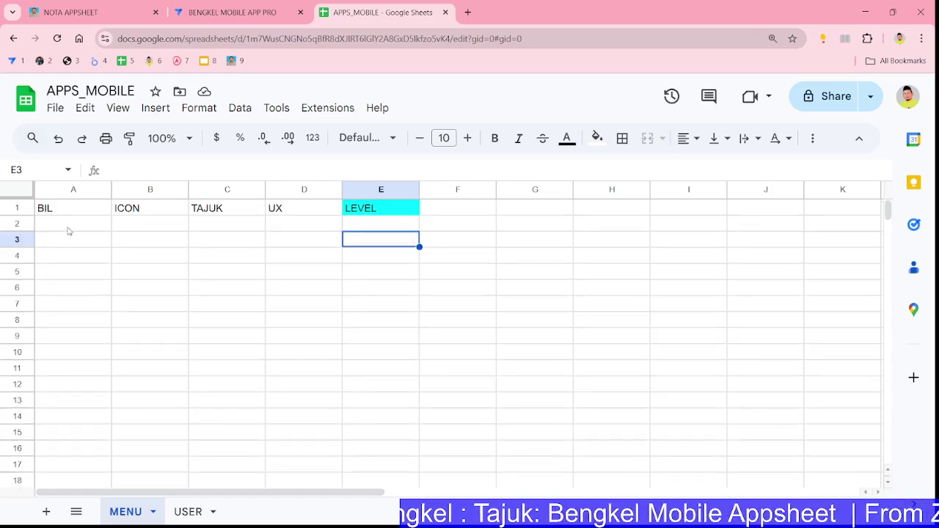
drag(74, 209, 326, 209)
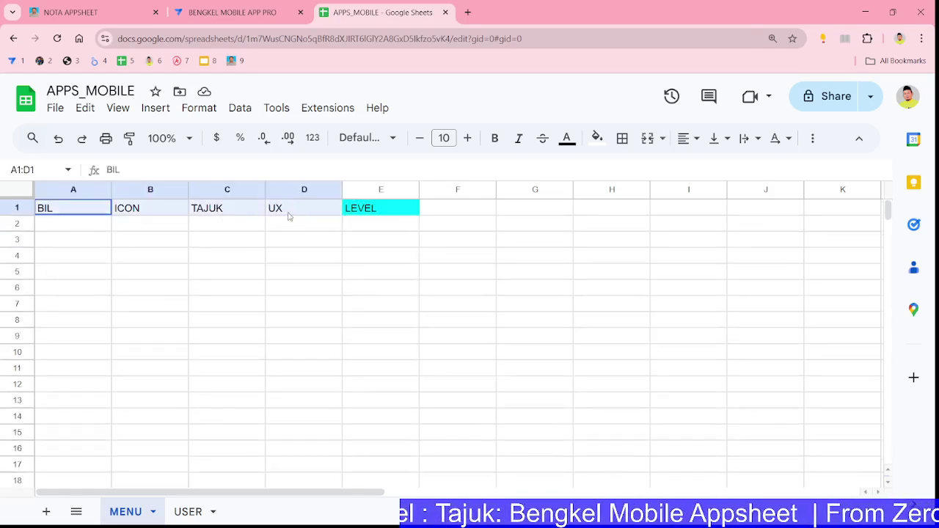
click(597, 138)
click(635, 224)
click(475, 293)
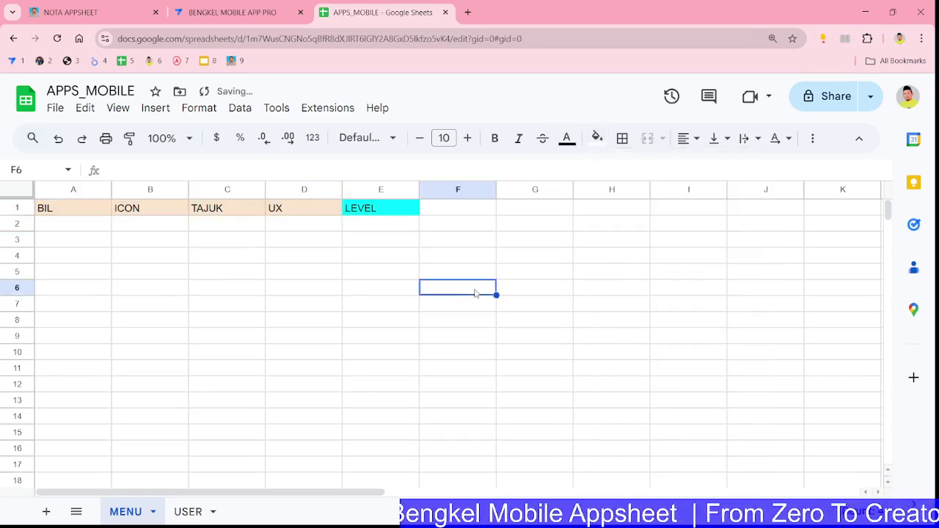
Fill the FOTO header cell E1 of the USER sheet with light red
click(189, 511)
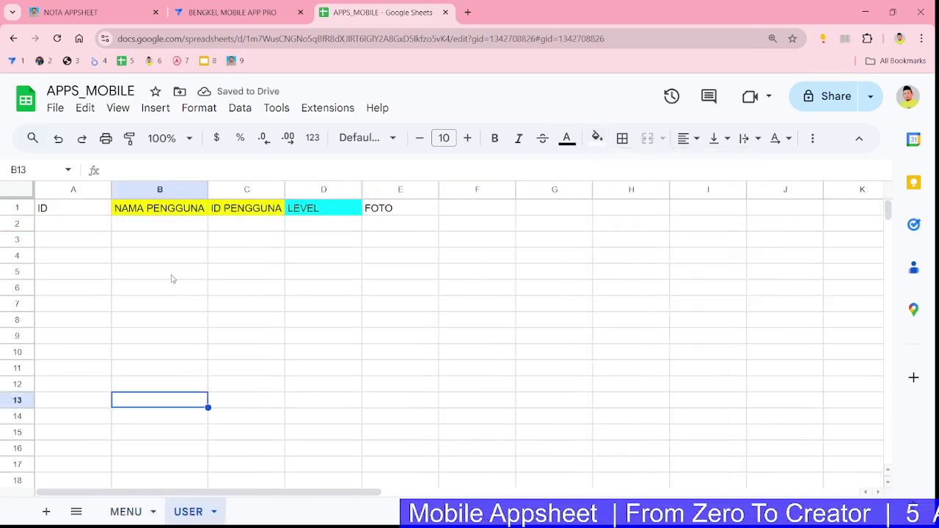
click(394, 213)
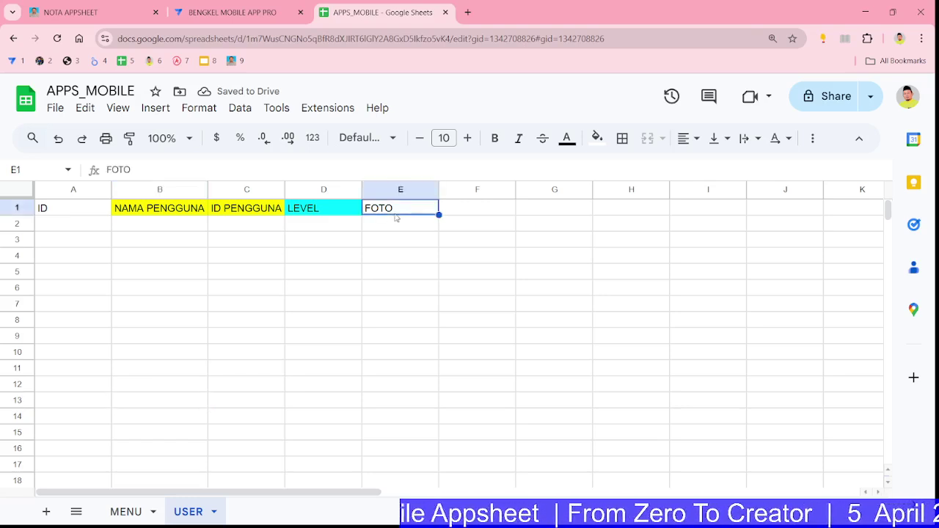
click(597, 138)
click(620, 224)
click(558, 271)
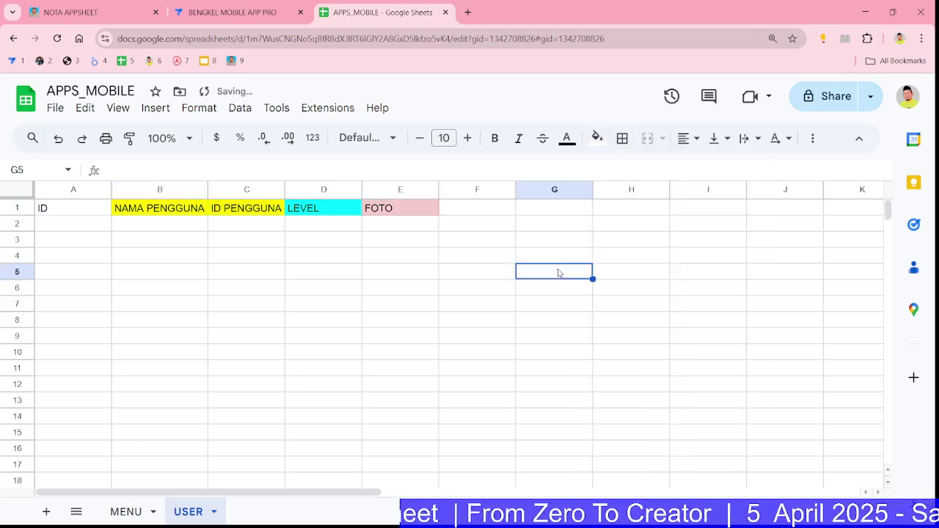
Add a third sheet to the spreadsheet and name it LAPORAN
click(53, 507)
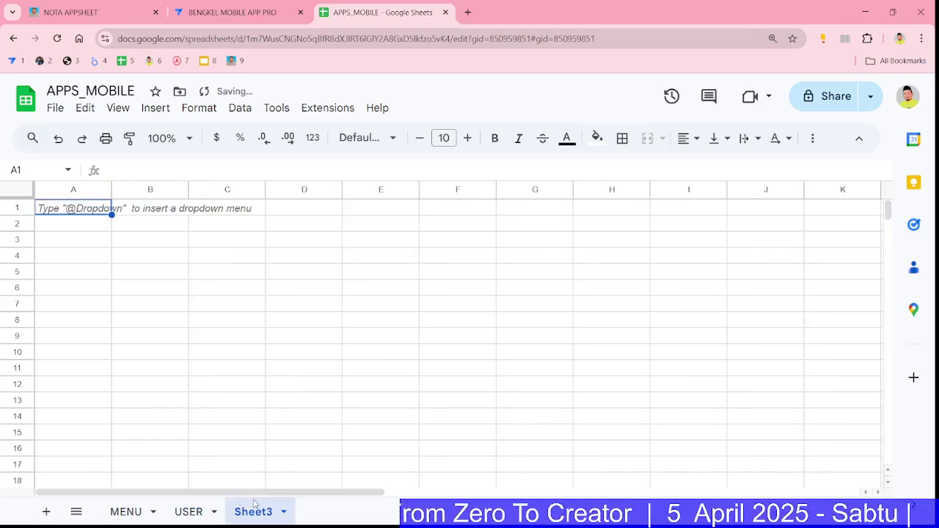
double_click(252, 512)
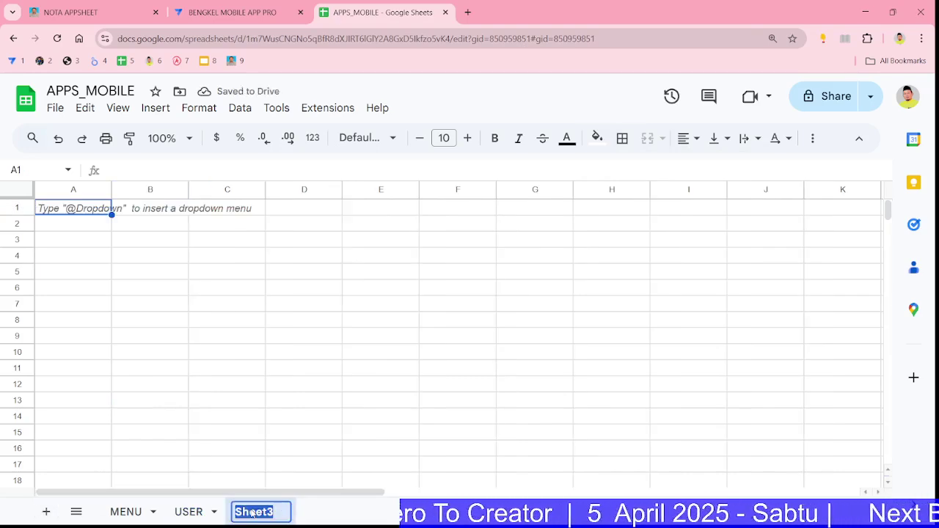
text(LAPORAN)
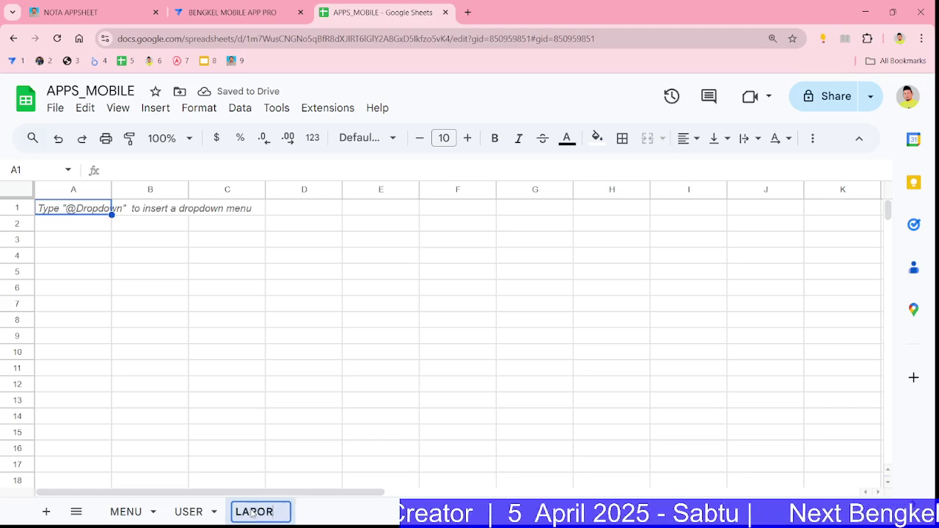
click(231, 337)
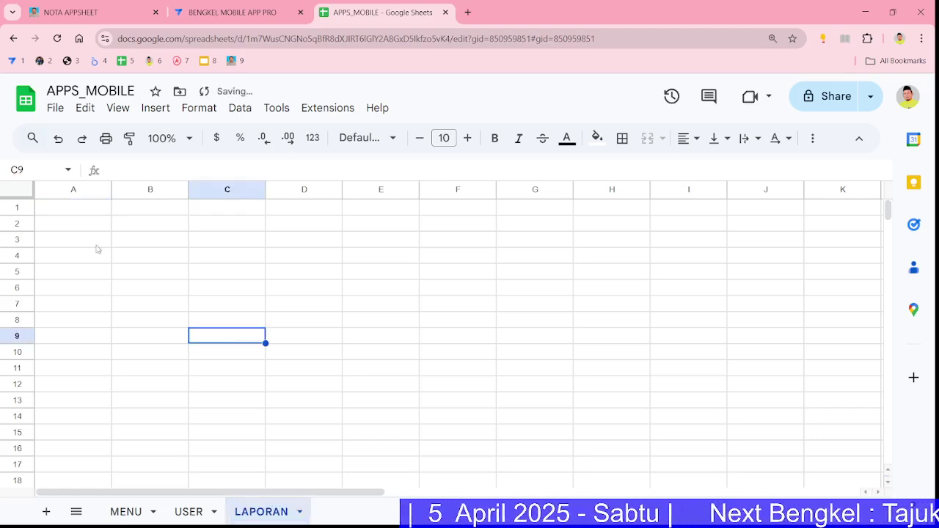
Enter the headers ID, TARIKH, MASA, TAJUK, OBJEKTIF and ISU in cells A1 to F1 of the LAPORAN sheet
click(83, 215)
text(ID)
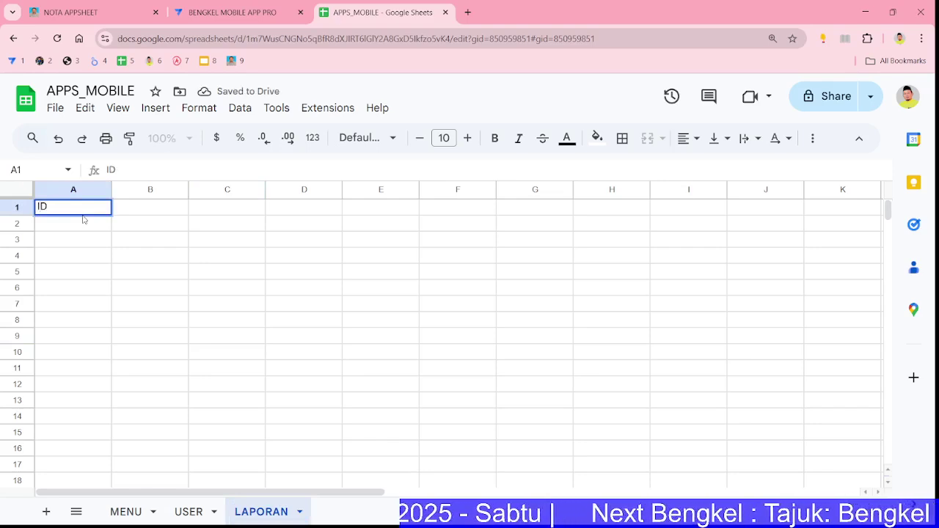
key(Tab)
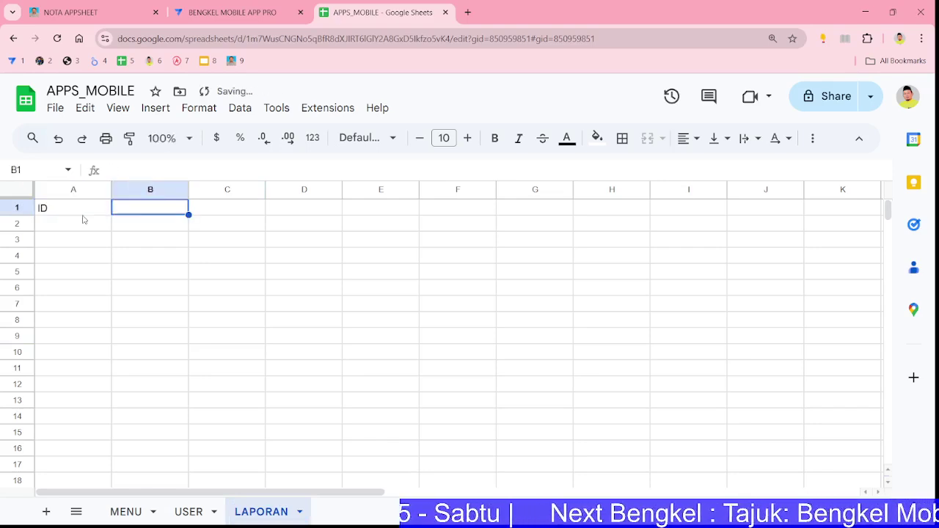
text(TARIKH)
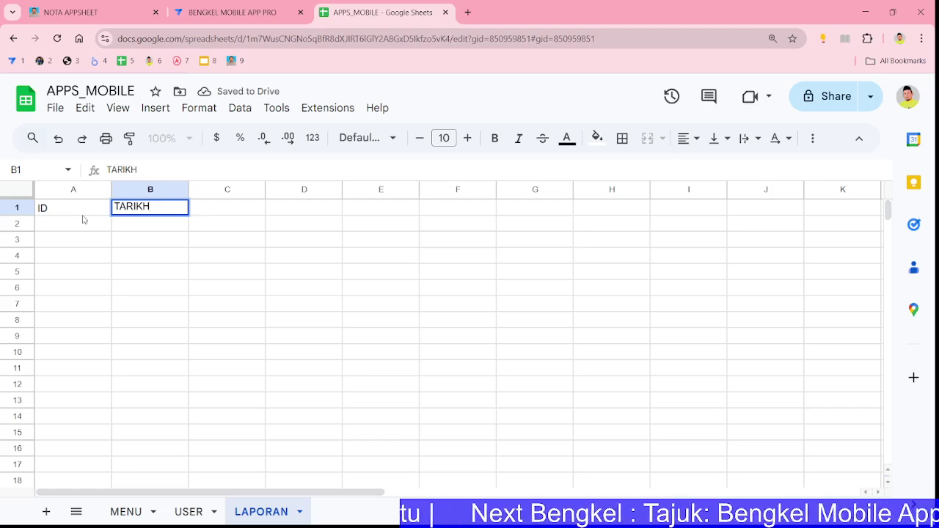
key(Tab)
text(MASA)
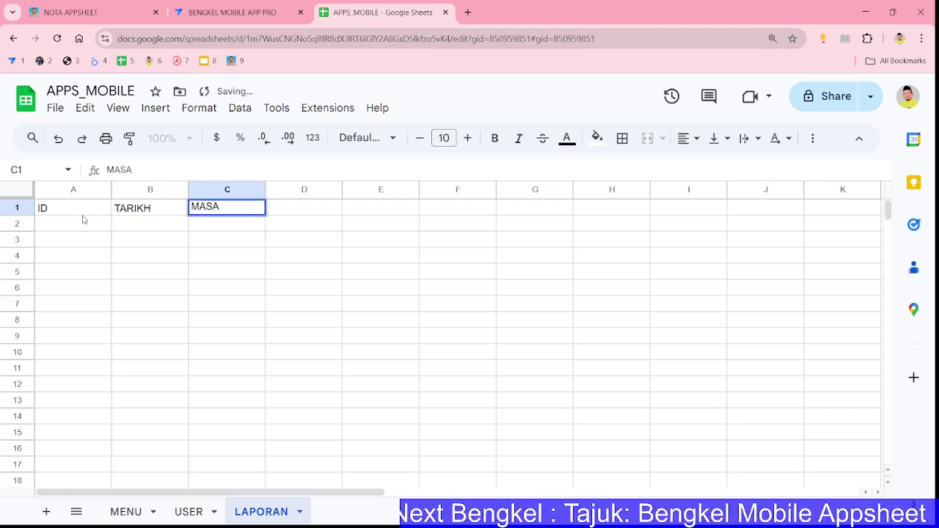
key(Tab)
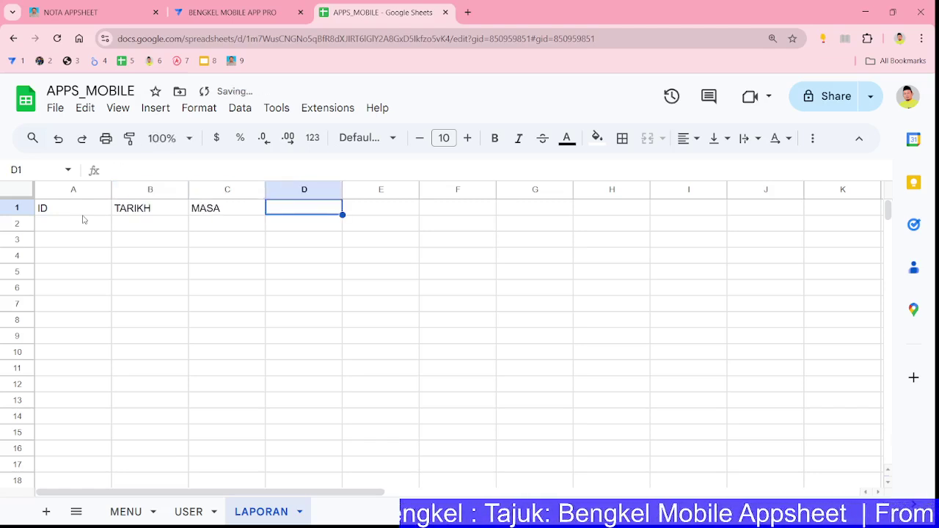
text(TAJUK)
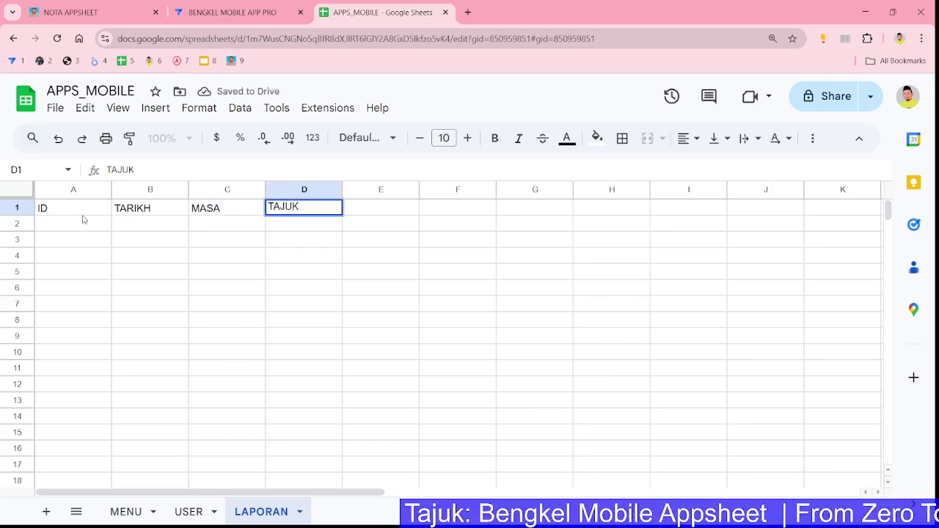
key(Tab)
text(OBJEKTIF)
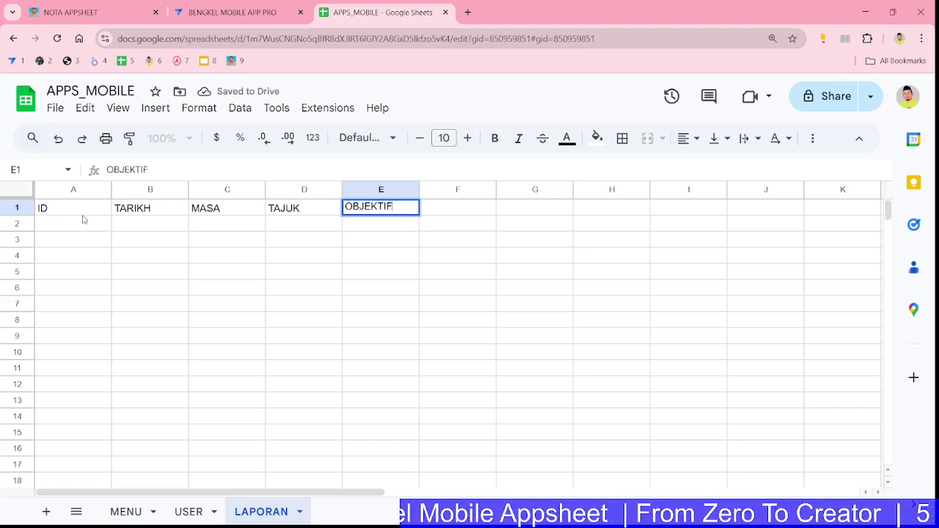
key(Tab)
text(ISU)
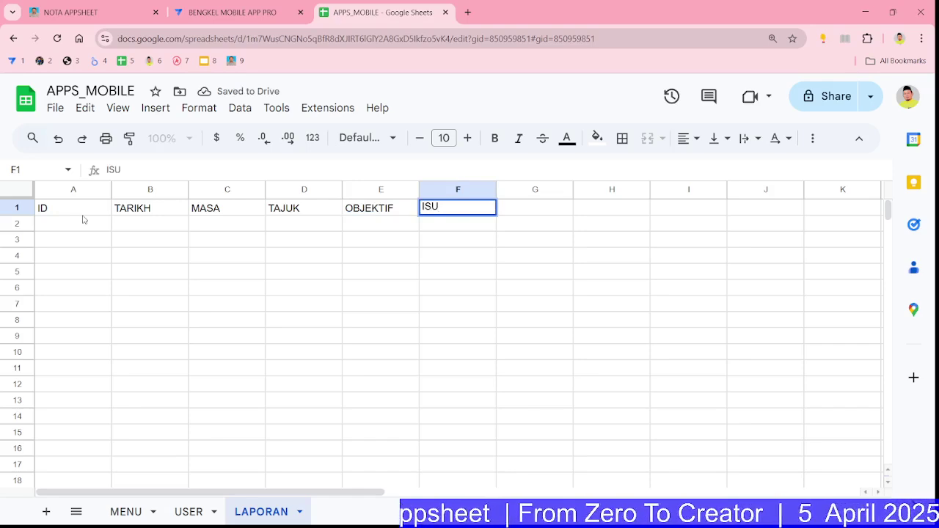
key(Tab)
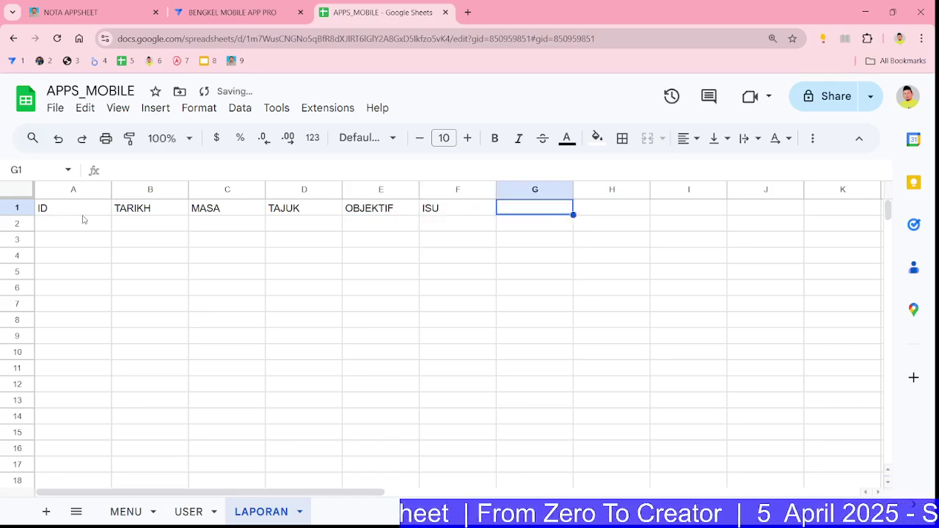
Enter CATATAN in G1 and FOTO 1 in H1 of the LAPORAN sheet, and autofill FOTO 2 to FOTO 4 across I1 to K1
text(CATATAN)
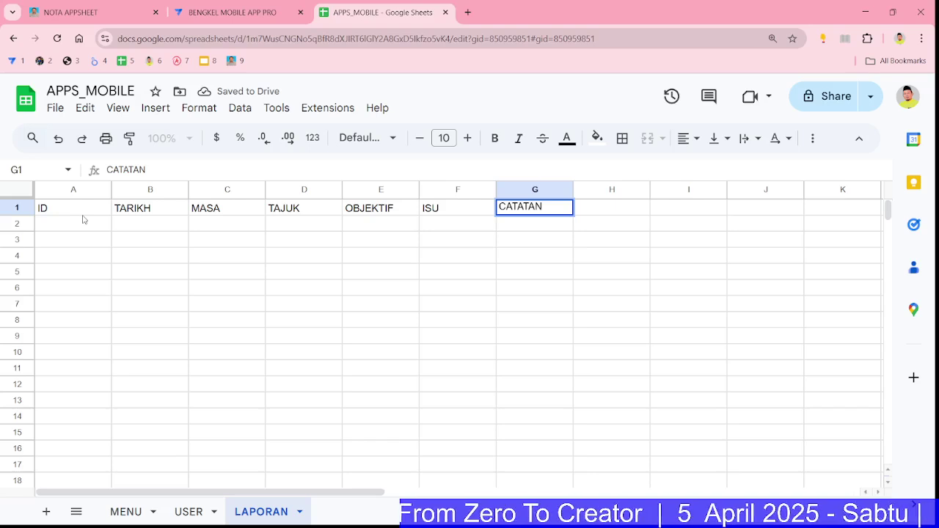
key(Tab)
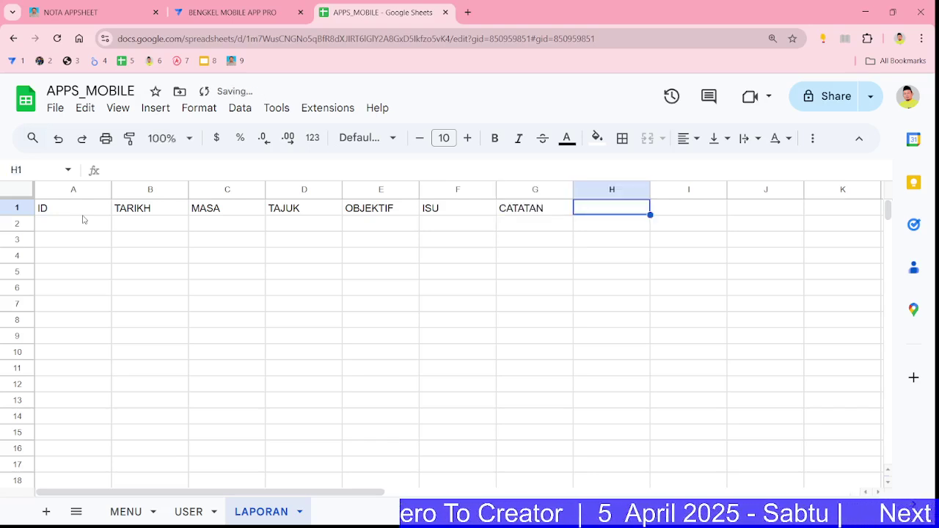
text(FOTO 1)
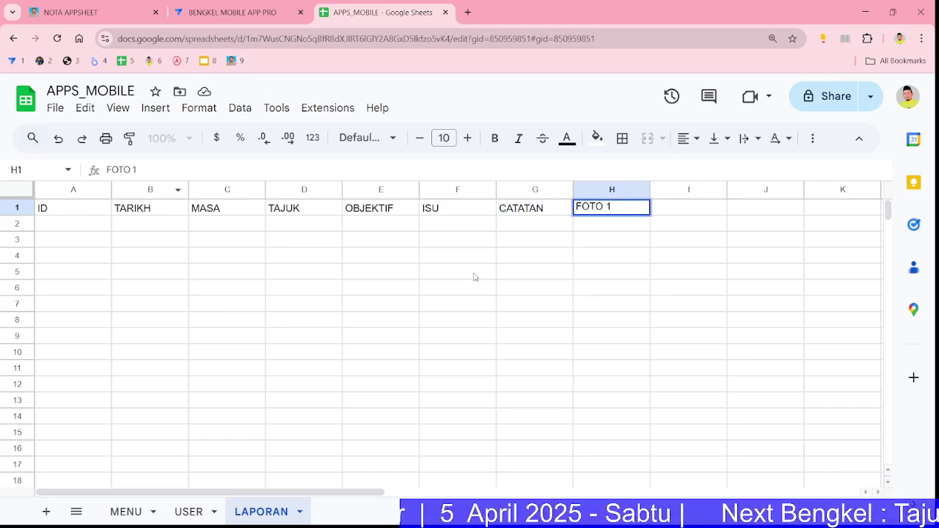
click(473, 276)
click(613, 208)
drag(650, 215, 818, 218)
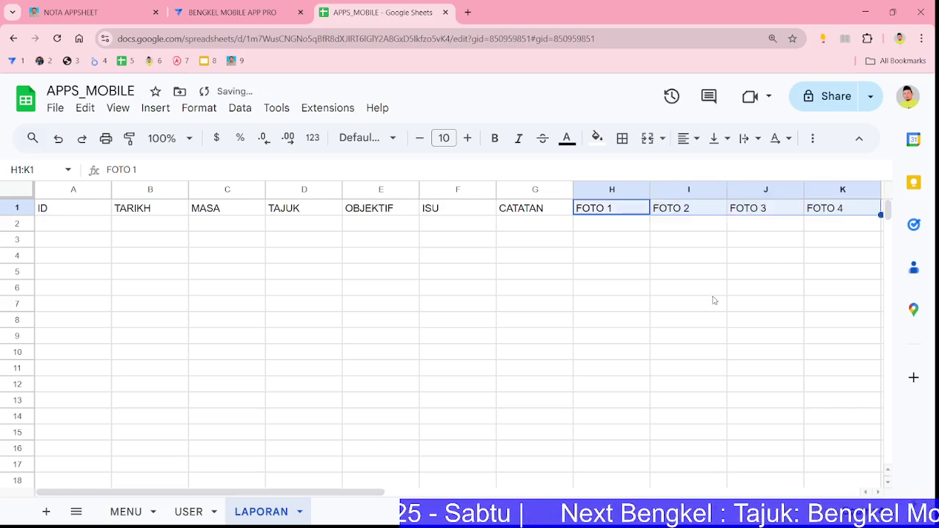
Enter the header DISEDIAKAN OLEH in cell L1 of the LAPORAN sheet
scroll(494, 437, right, 3)
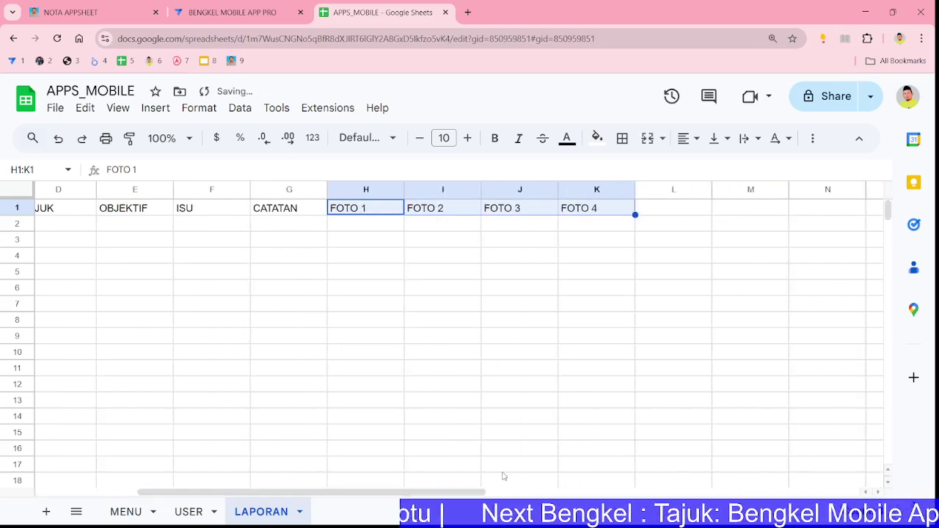
click(682, 212)
text(DIS)
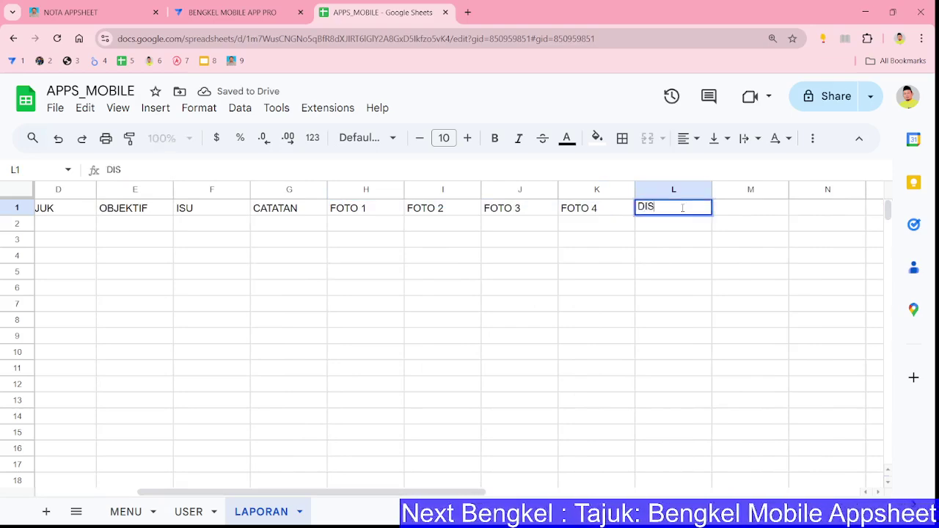
text(EDIAKAN OLEH)
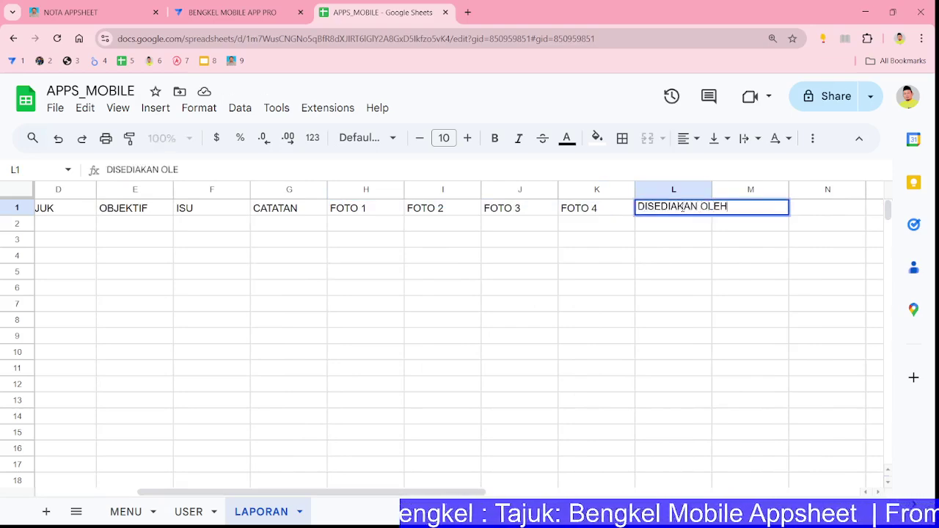
click(734, 261)
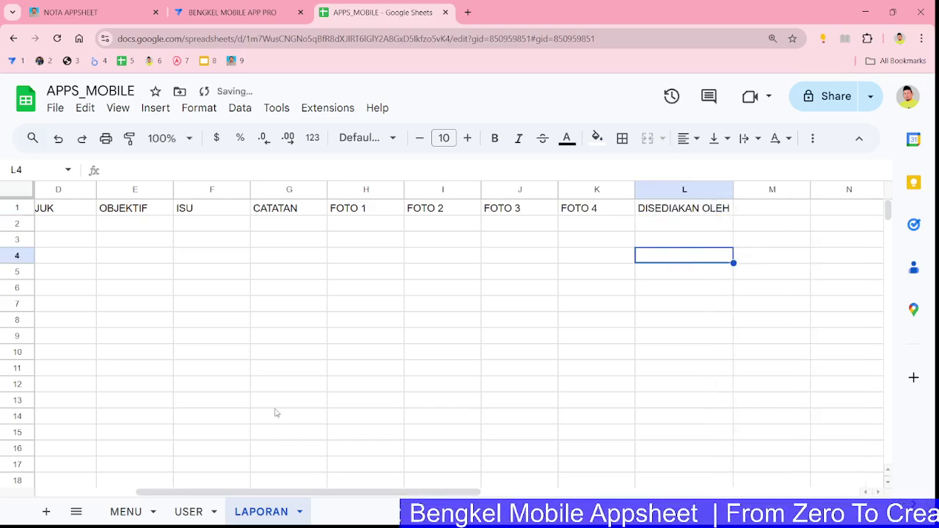
Fill the DISEDIAKAN OLEH header cell of the LAPORAN sheet with yellow, matching the NAMA PENGGUNA header in the USER sheet
click(189, 512)
click(176, 213)
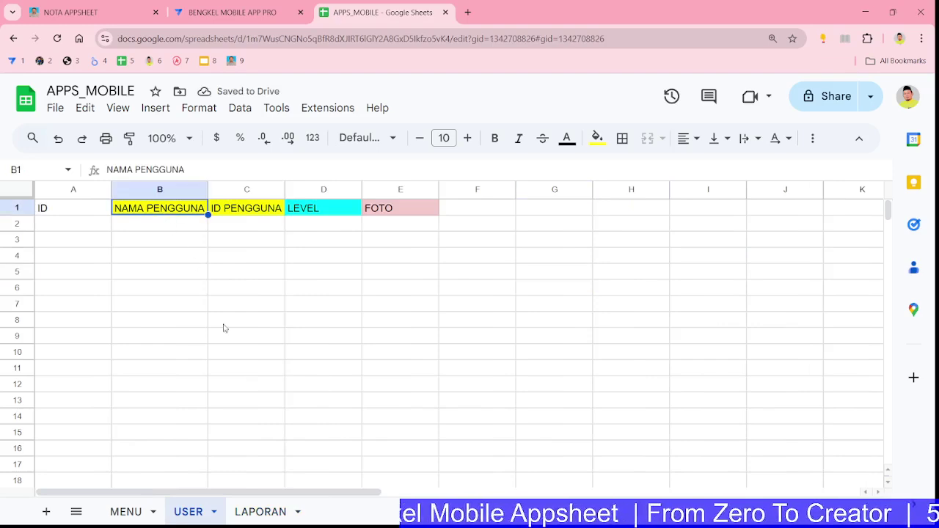
click(260, 511)
click(659, 211)
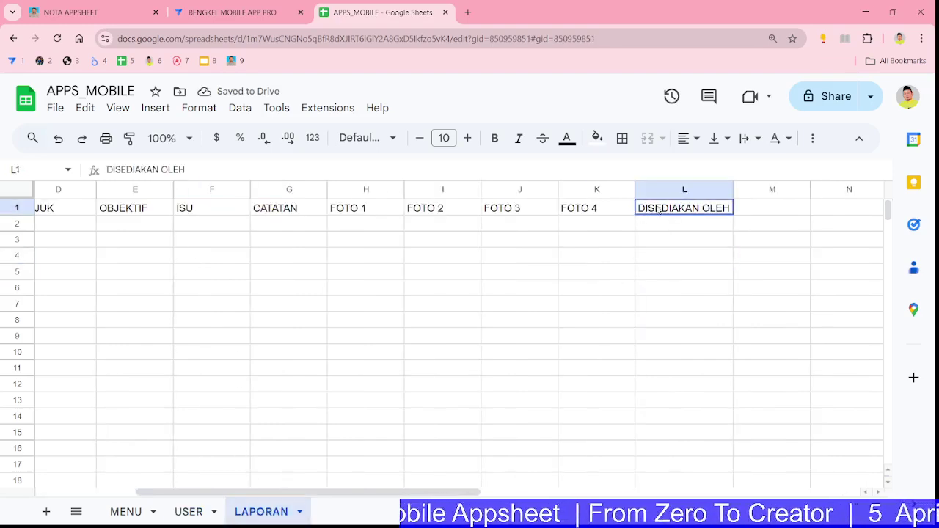
click(597, 138)
click(652, 205)
click(574, 292)
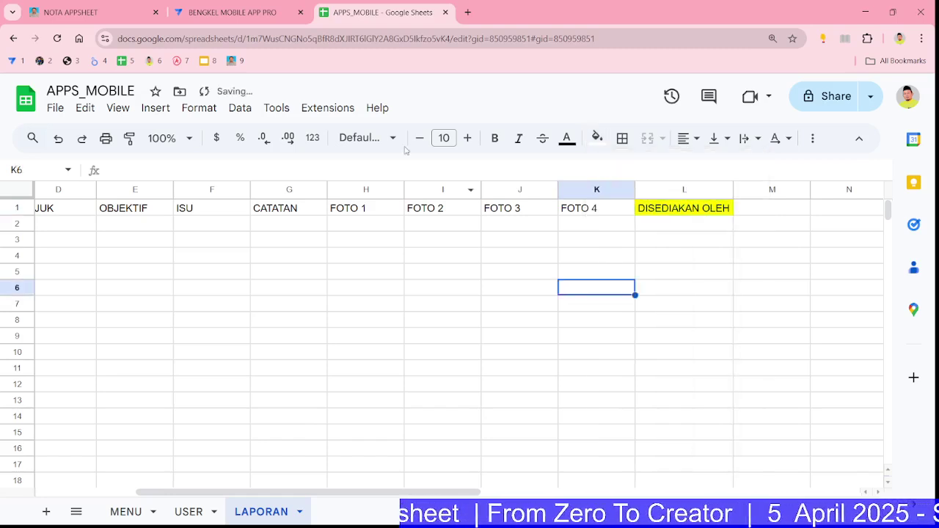
Review the header rows of the MENU, USER and LAPORAN sheets
click(126, 511)
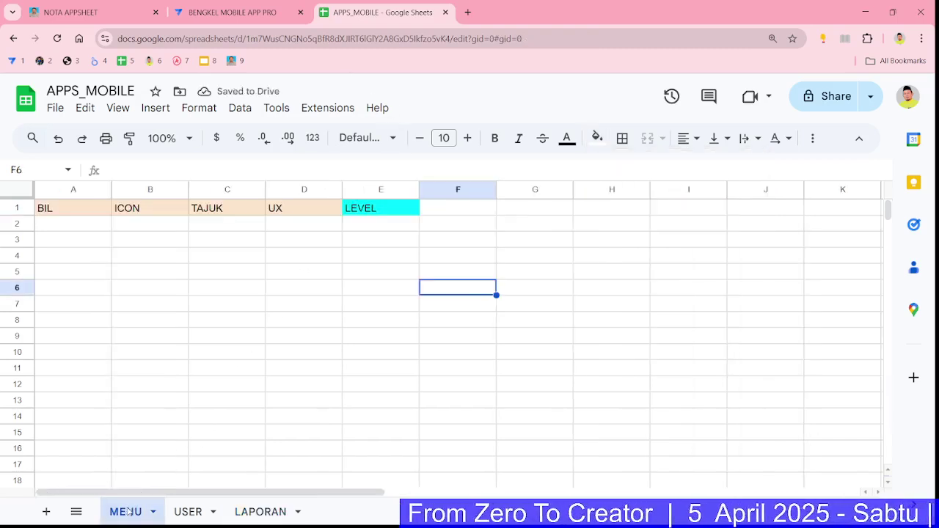
click(179, 511)
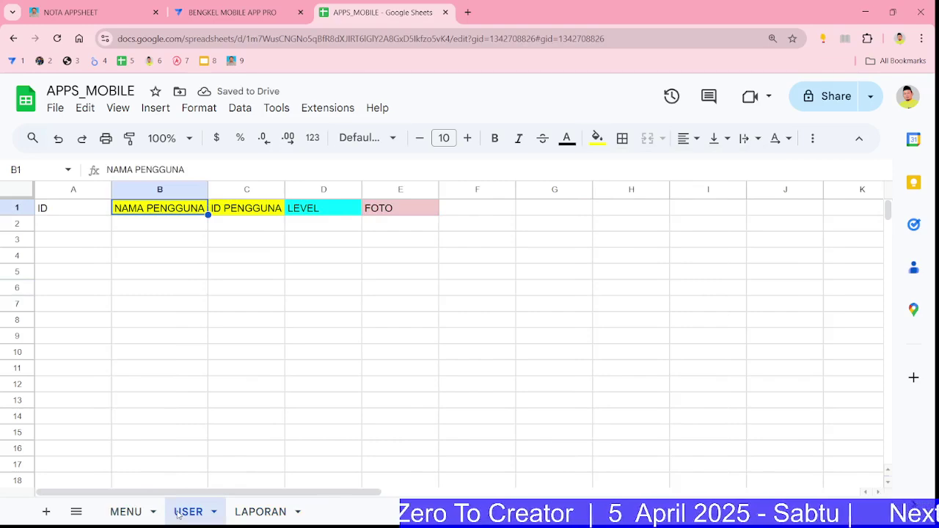
click(256, 512)
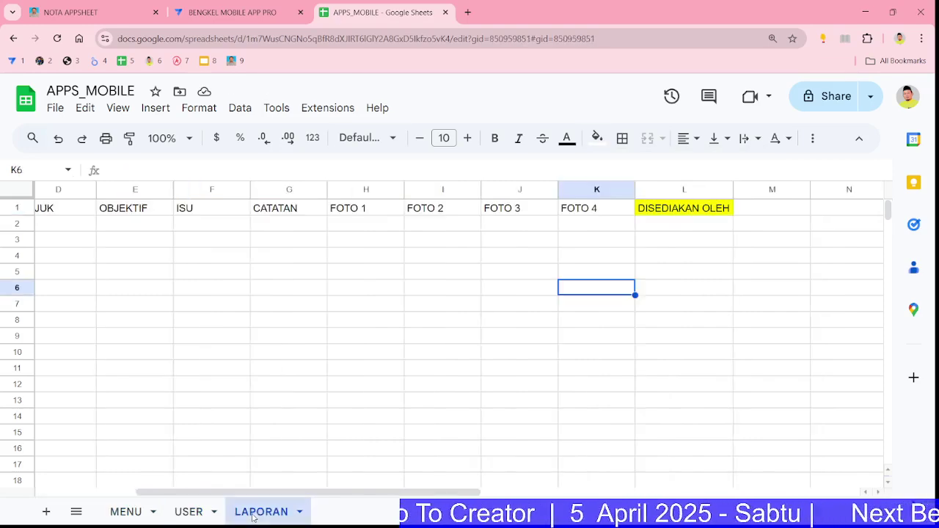
click(261, 406)
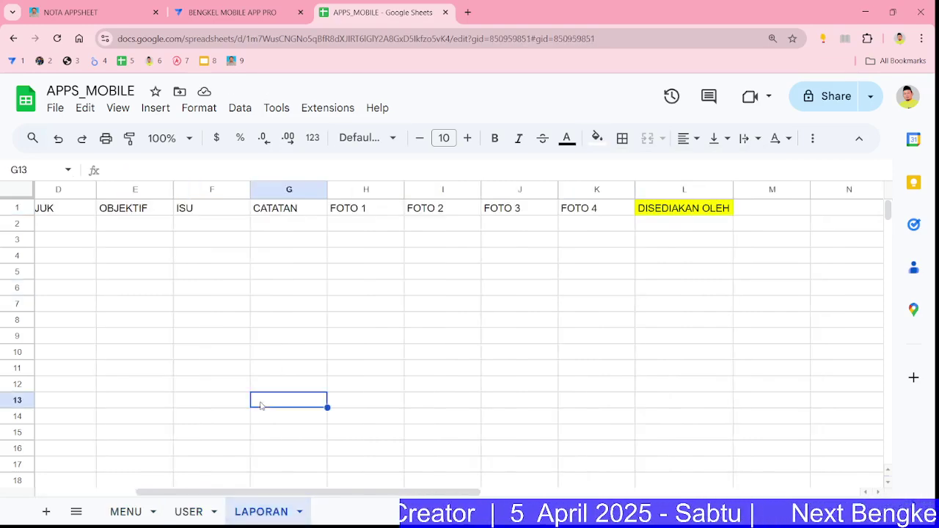
Switch to the BENGKEL MOBILE APP PRO sample to check its menu and login view, and look at the NOTA APPSHEET formula list
click(224, 15)
click(756, 343)
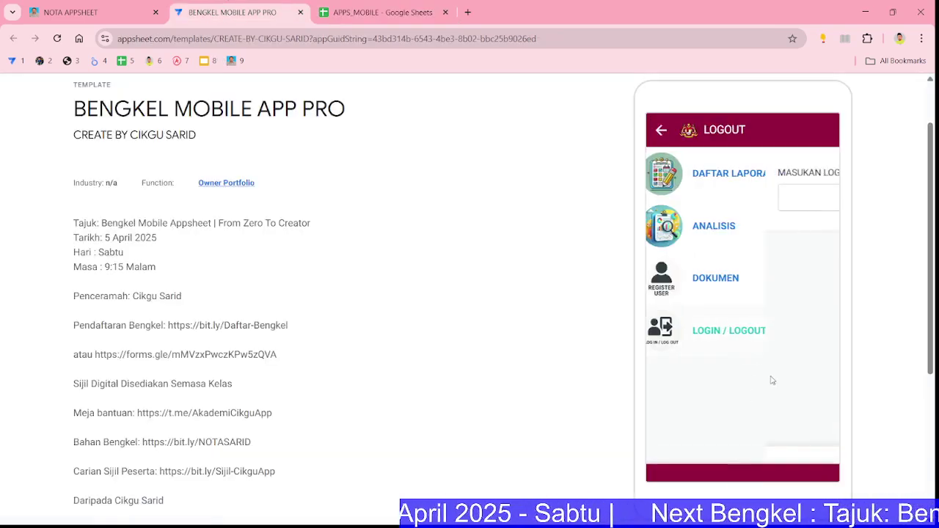
click(788, 458)
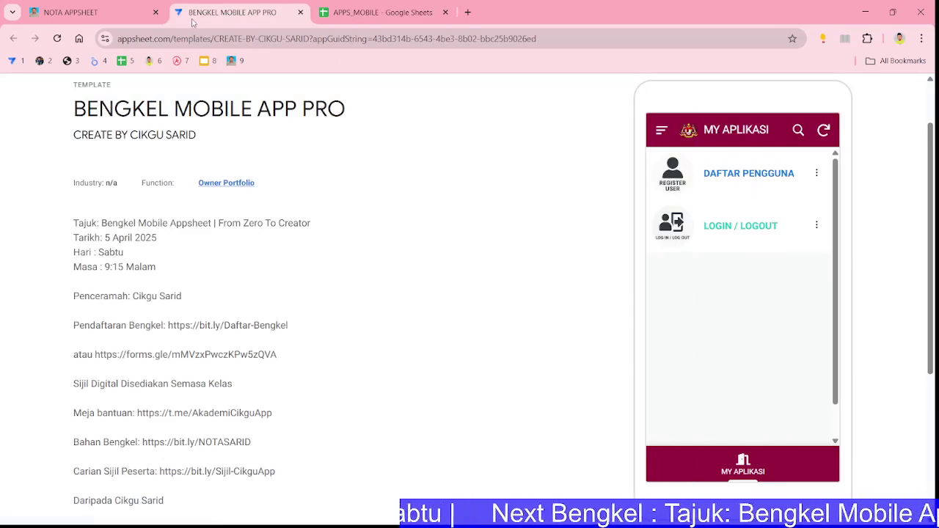
click(134, 13)
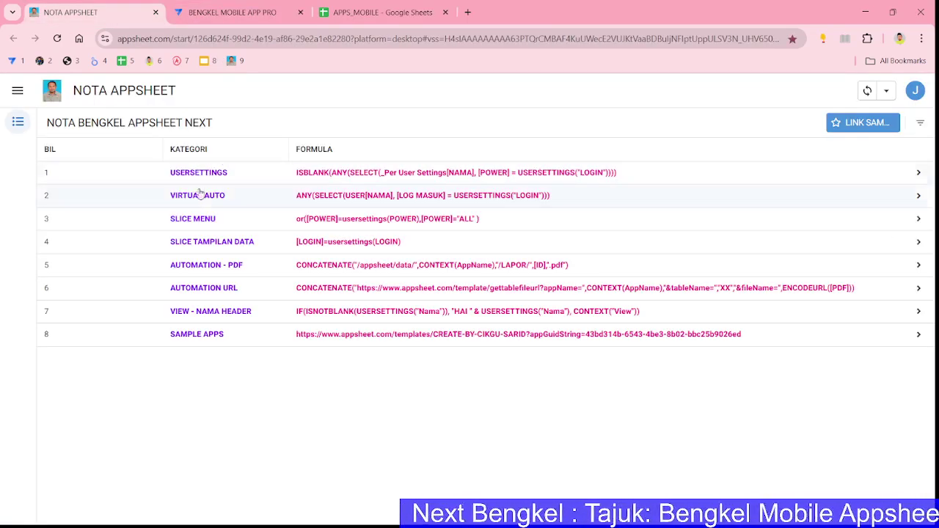
Switch back to the APPS_MOBILE spreadsheet, open its sharing settings and close them
click(378, 13)
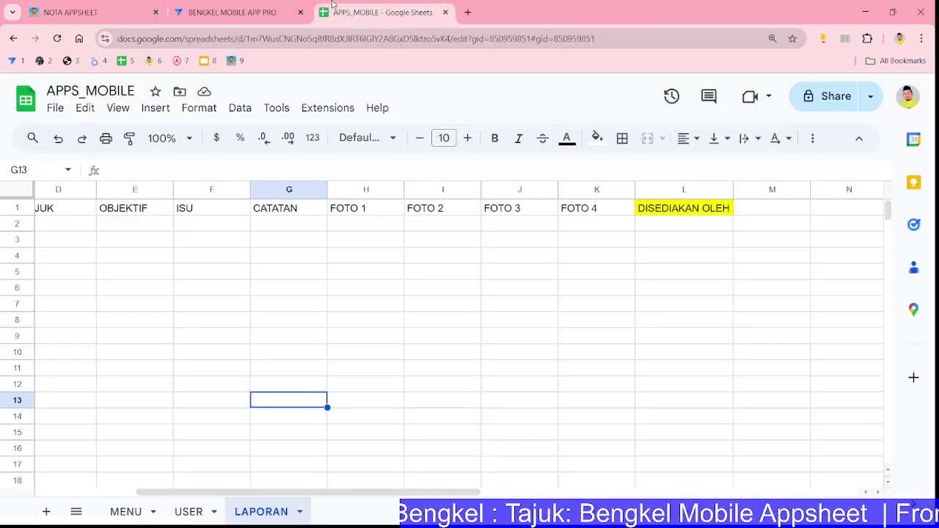
click(418, 256)
click(813, 96)
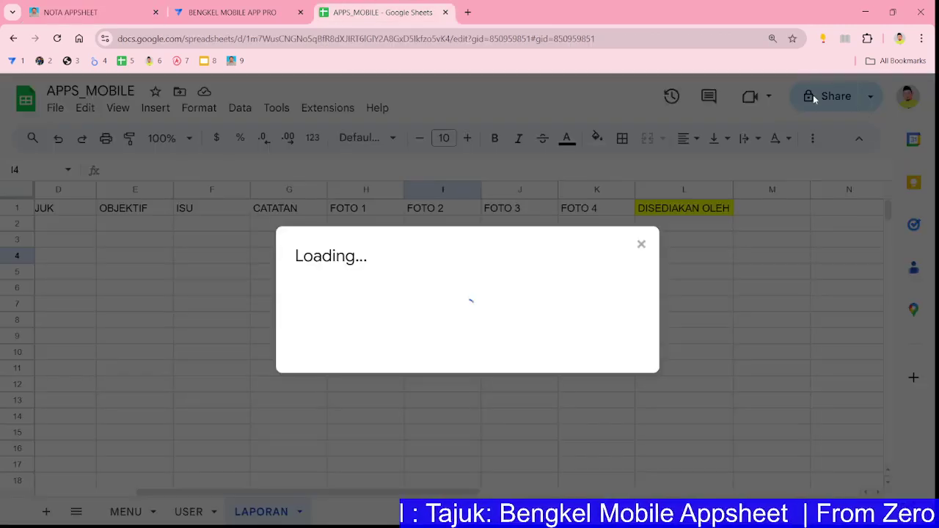
click(603, 427)
click(701, 347)
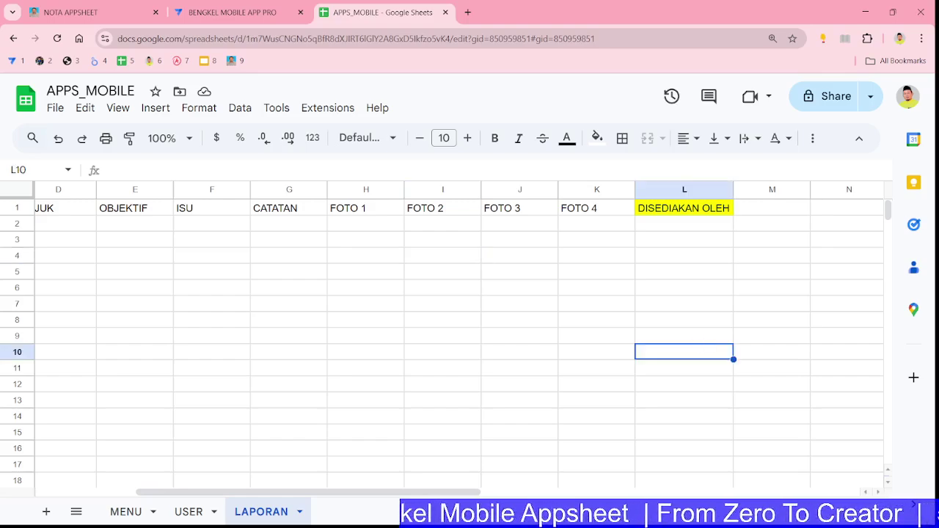